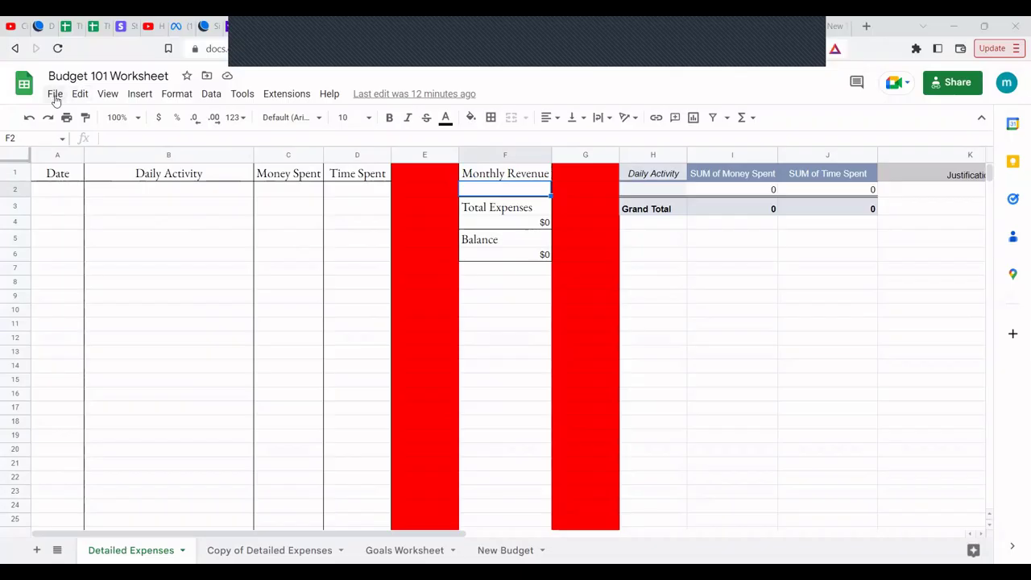
{"action": "left_click", "coordinate": [55, 95]}
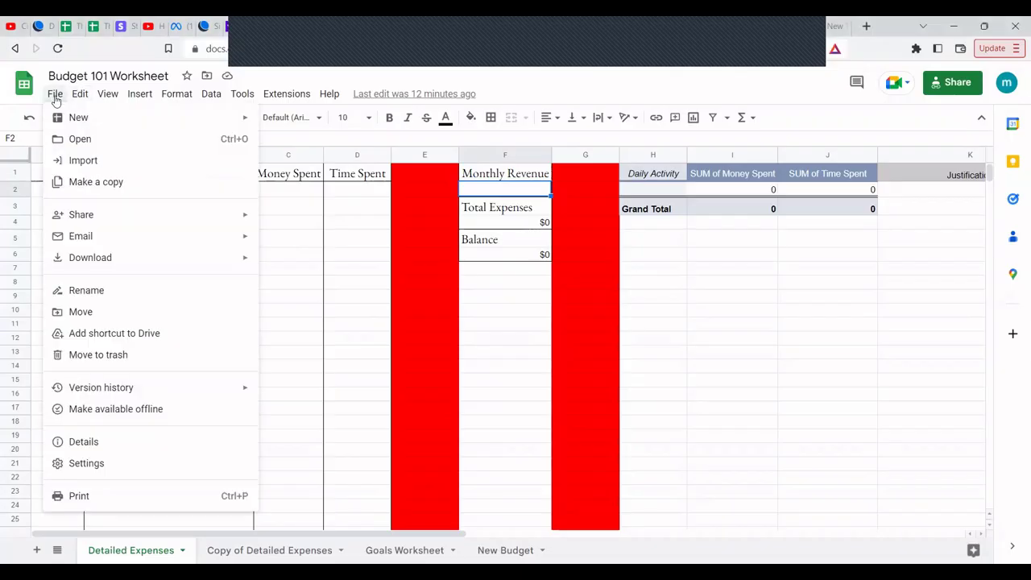
{"action": "left_click", "coordinate": [102, 185]}
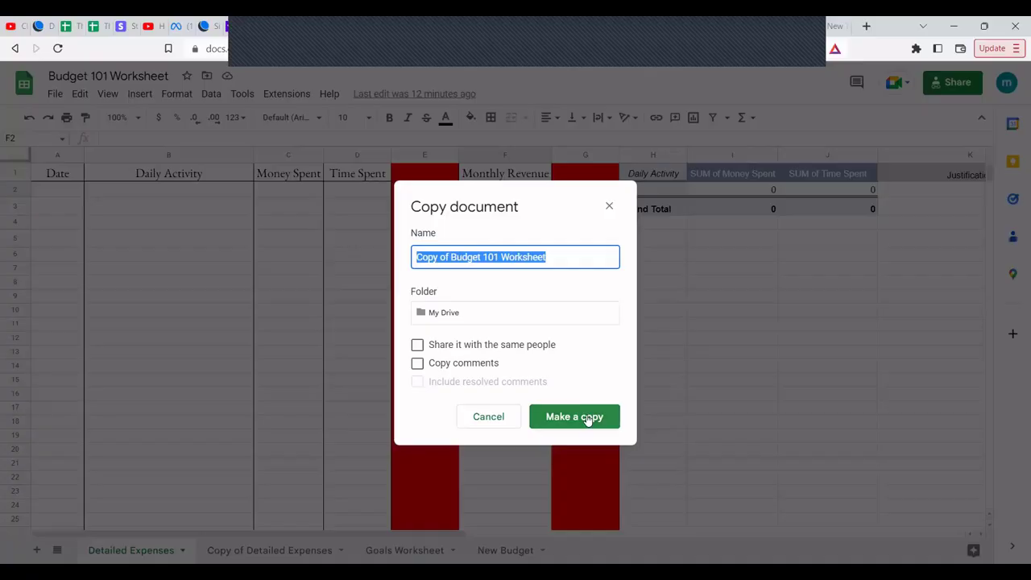
{"action": "left_click", "coordinate": [609, 209]}
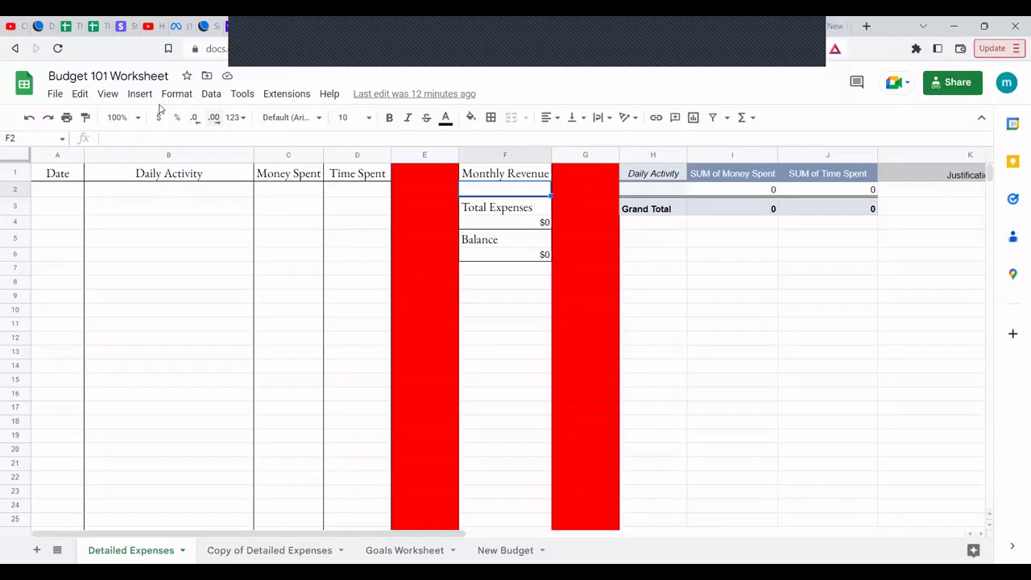
Step: Record Work as the first daily activity in row 2, with 250 money spent and 160 time spent
{"action": "left_click", "coordinate": [162, 192]}
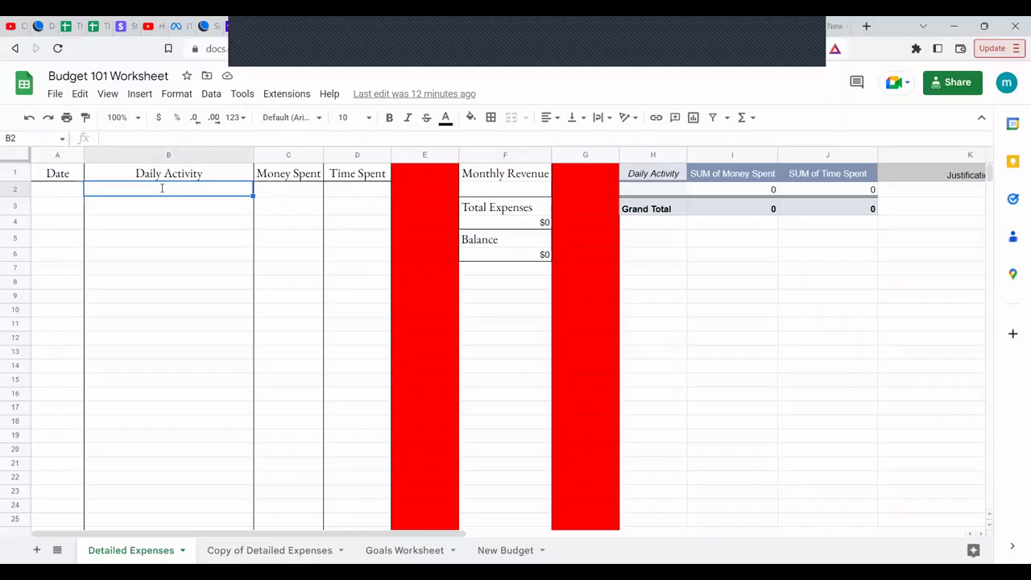
{"action": "type", "text": "Work"}
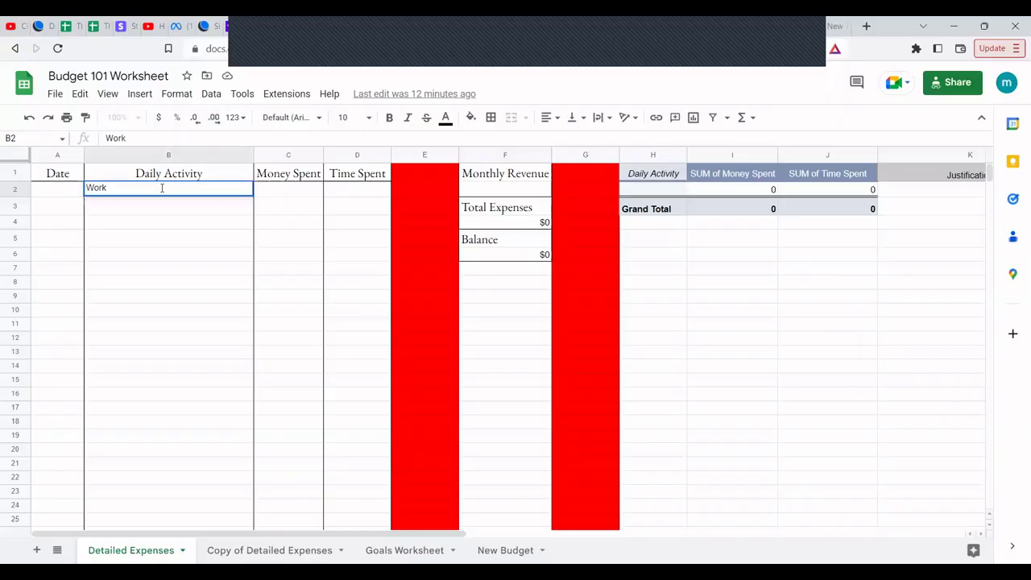
{"action": "key", "text": "Tab"}
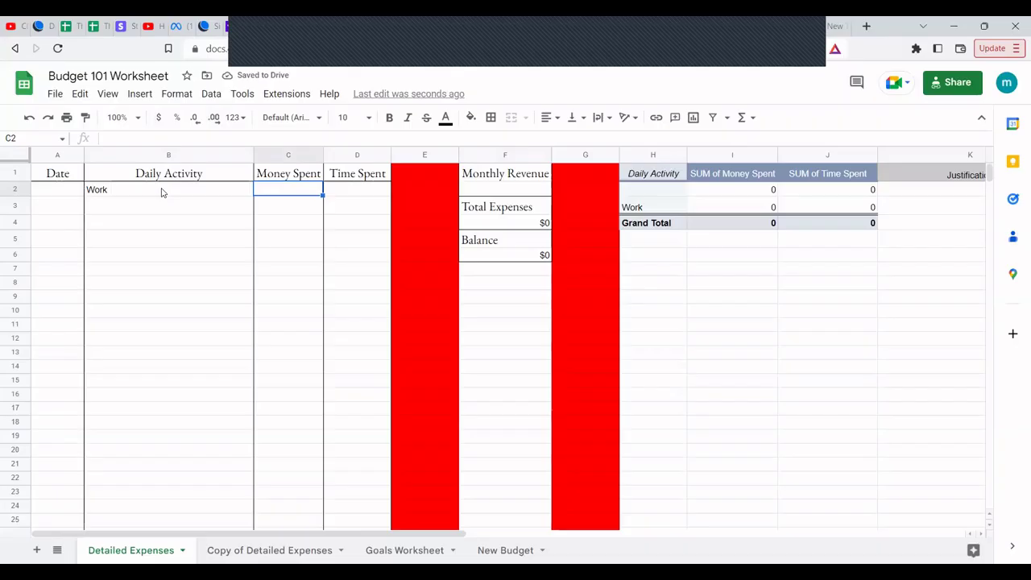
{"action": "type", "text": "14"}
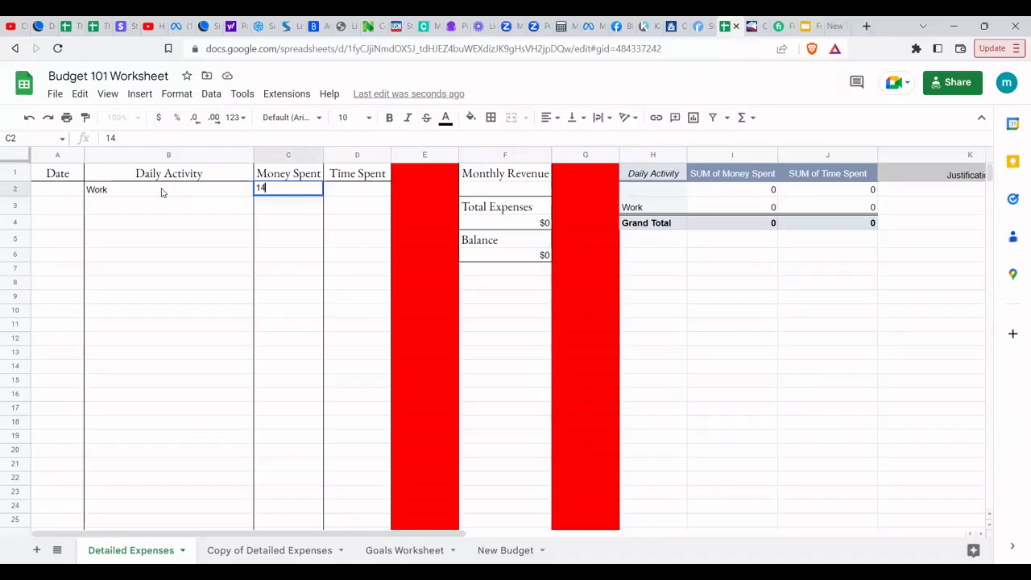
{"action": "key", "text": "BackSpace"}
{"action": "key", "text": "BackSpace"}
{"action": "key", "text": "Tab"}
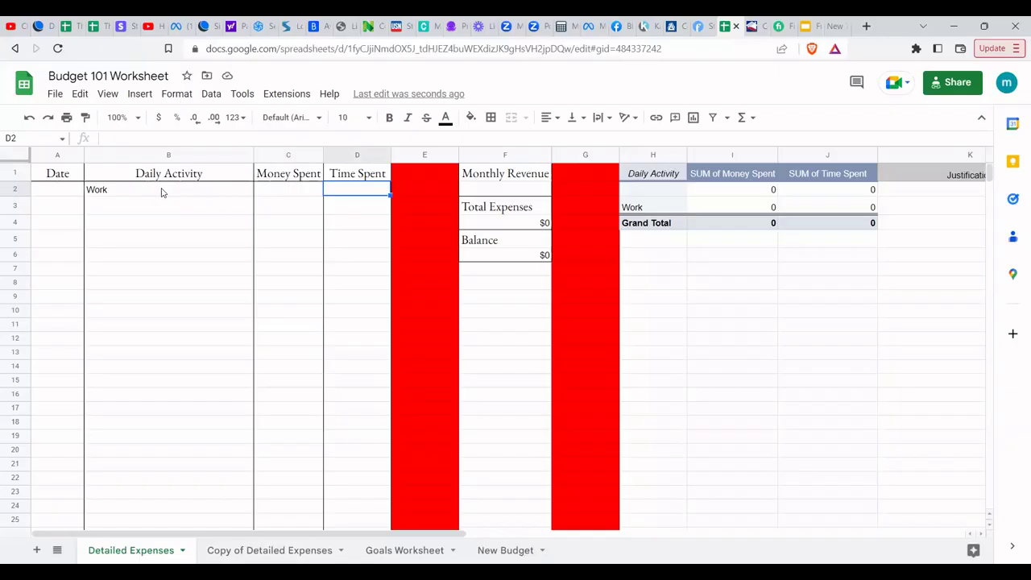
{"action": "type", "text": "160"}
{"action": "key", "text": "Left"}
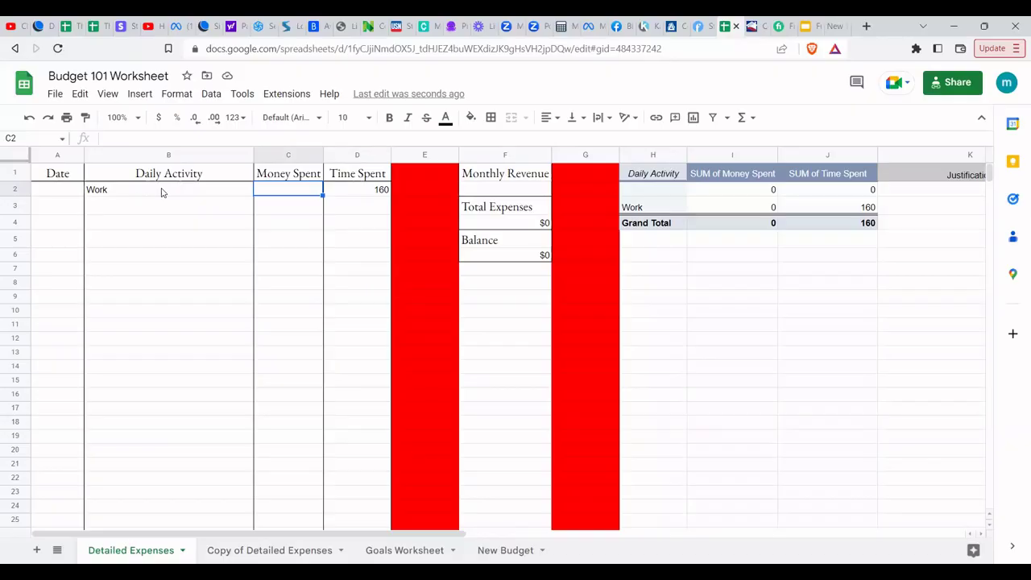
{"action": "type", "text": "250"}
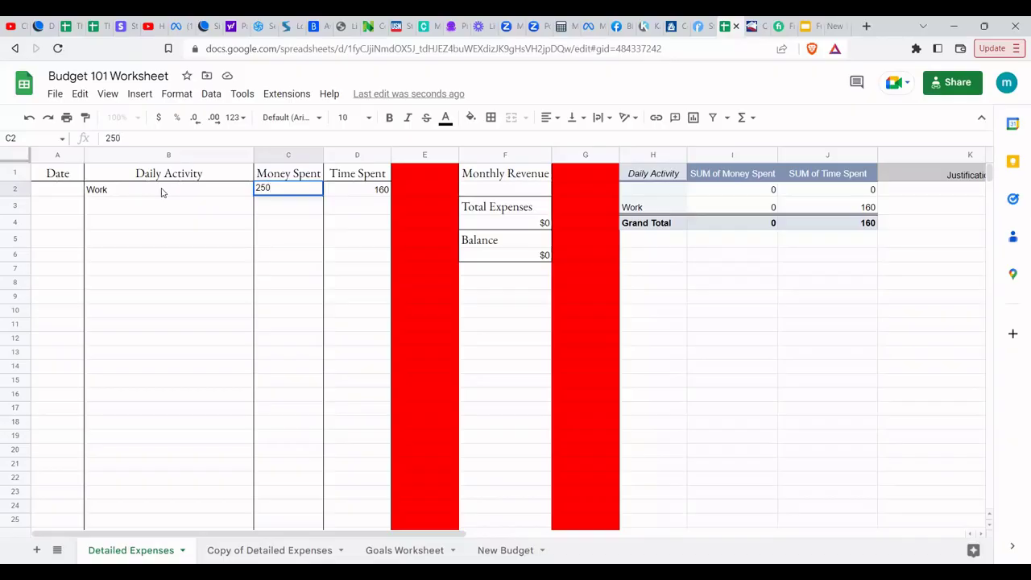
{"action": "key", "text": "Return"}
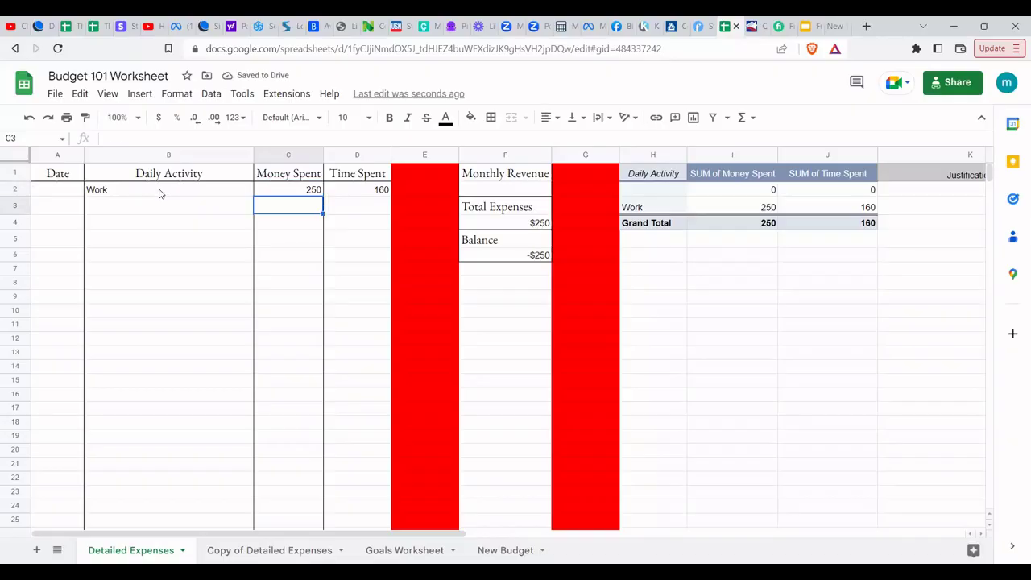
Step: Set the Monthly Revenue in cell F2 to 5000
{"action": "left_click", "coordinate": [149, 190]}
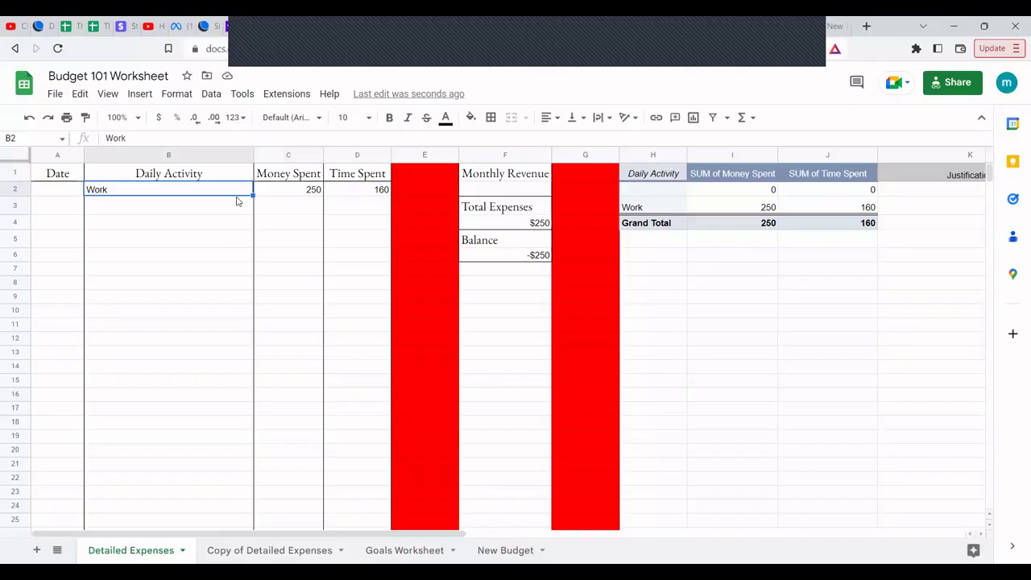
{"action": "left_click", "coordinate": [284, 193]}
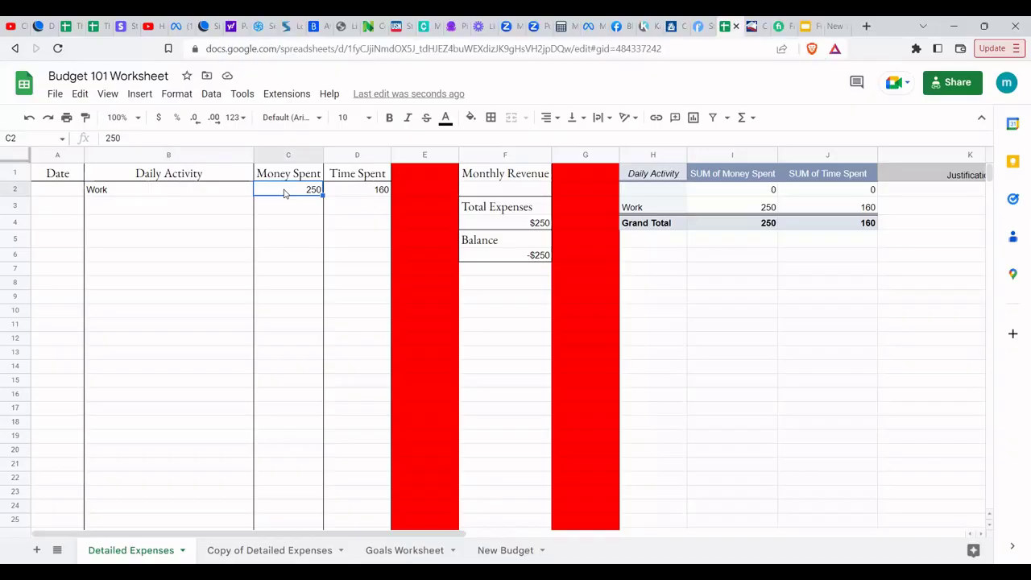
{"action": "left_click", "coordinate": [481, 191]}
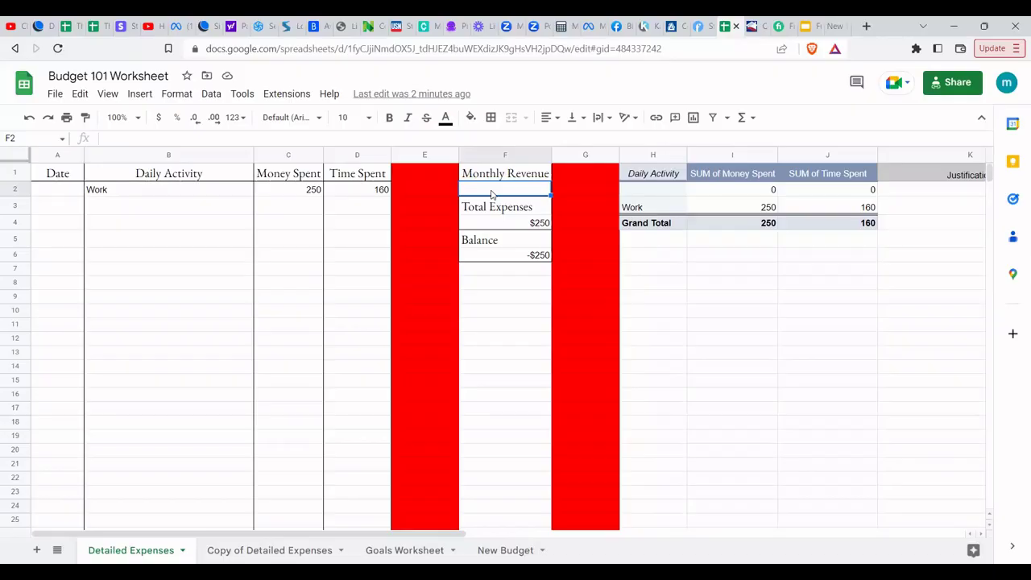
{"action": "type", "text": "5000"}
{"action": "key", "text": "Return"}
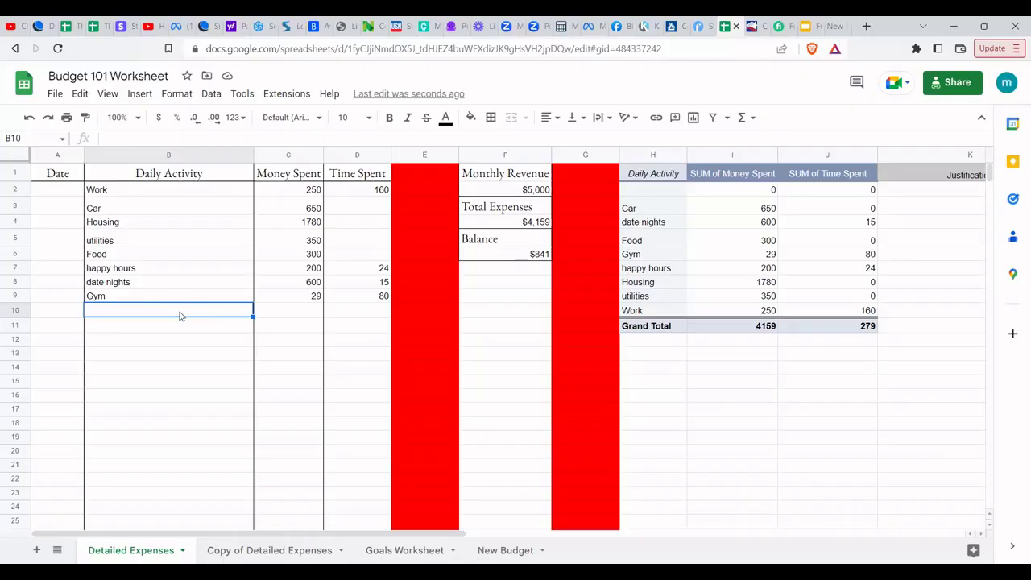
Step: Add two daily activities below Gym, each the word date followed by a different person's first name
{"action": "mouse_move", "coordinate": [642, 256]}
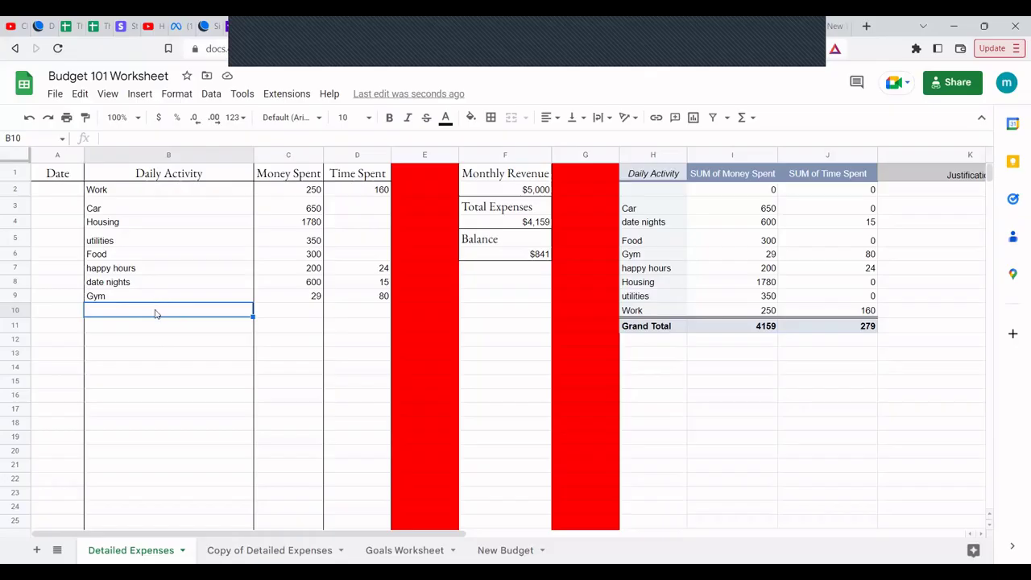
{"action": "left_click", "coordinate": [156, 310]}
{"action": "type", "text": "date cr"}
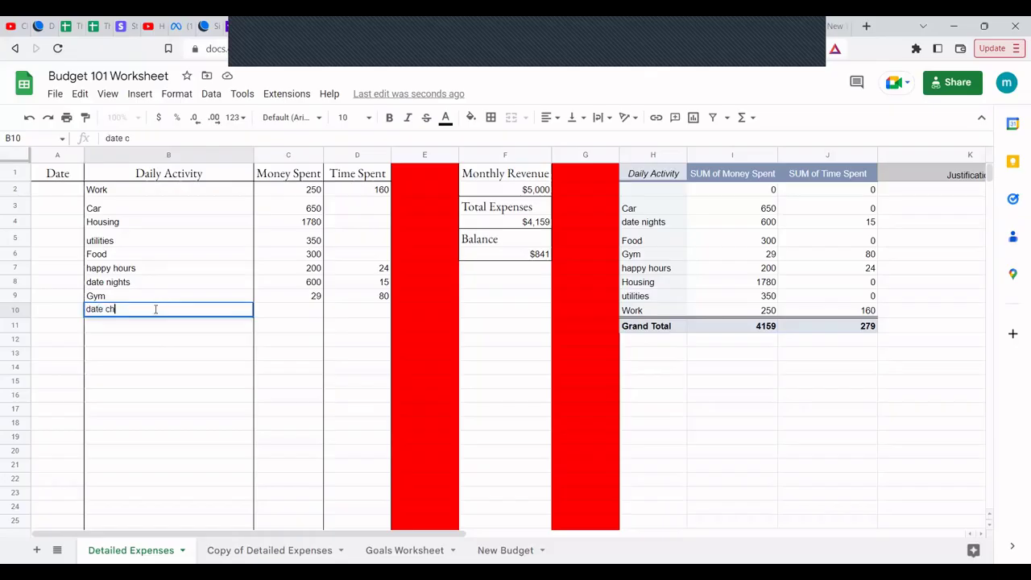
{"action": "type", "text": "ystal"}
{"action": "key", "text": "Return"}
{"action": "type", "text": "date "}
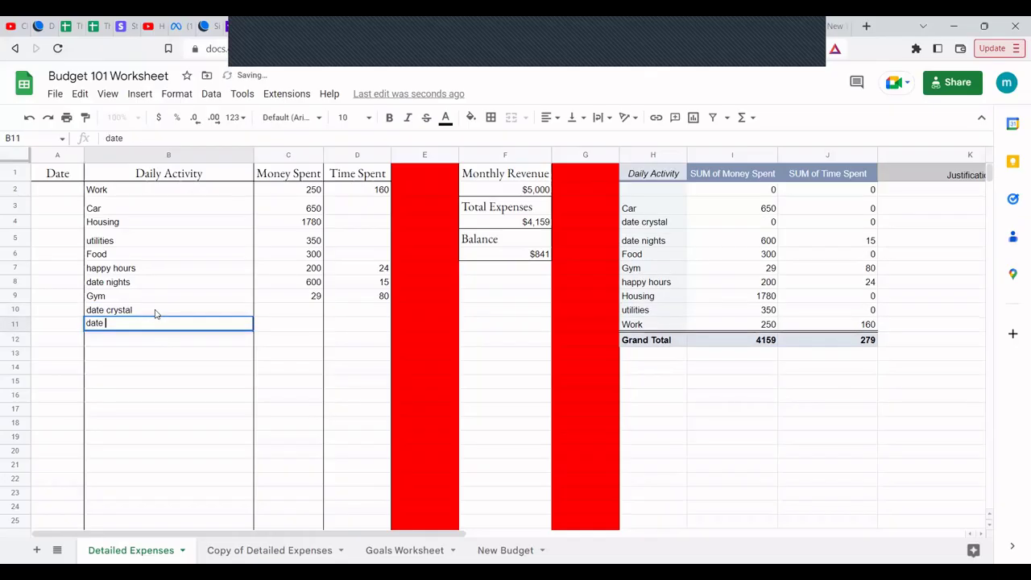
{"action": "type", "text": "me"}
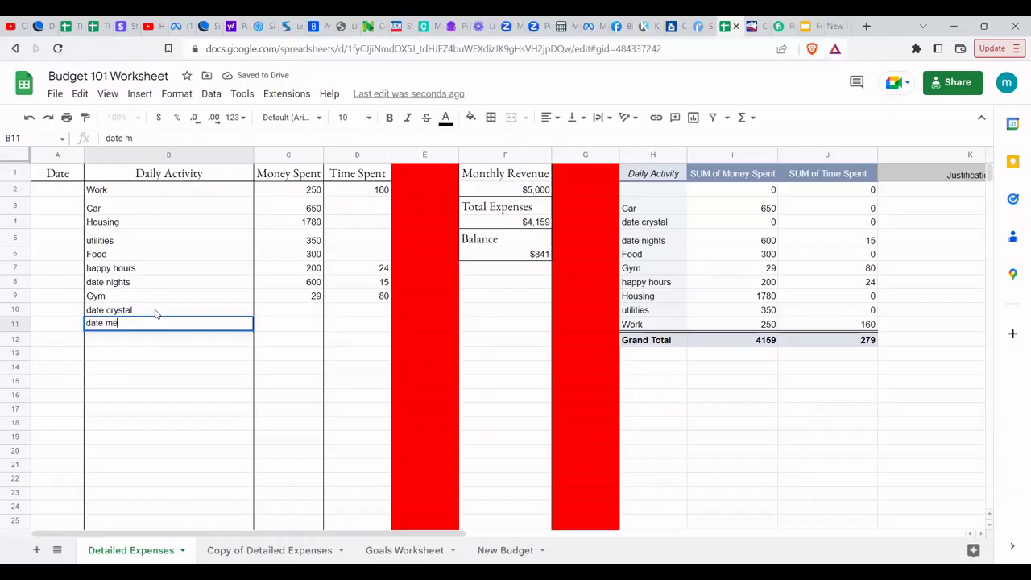
{"action": "type", "text": "g"}
{"action": "key", "text": "Tab"}
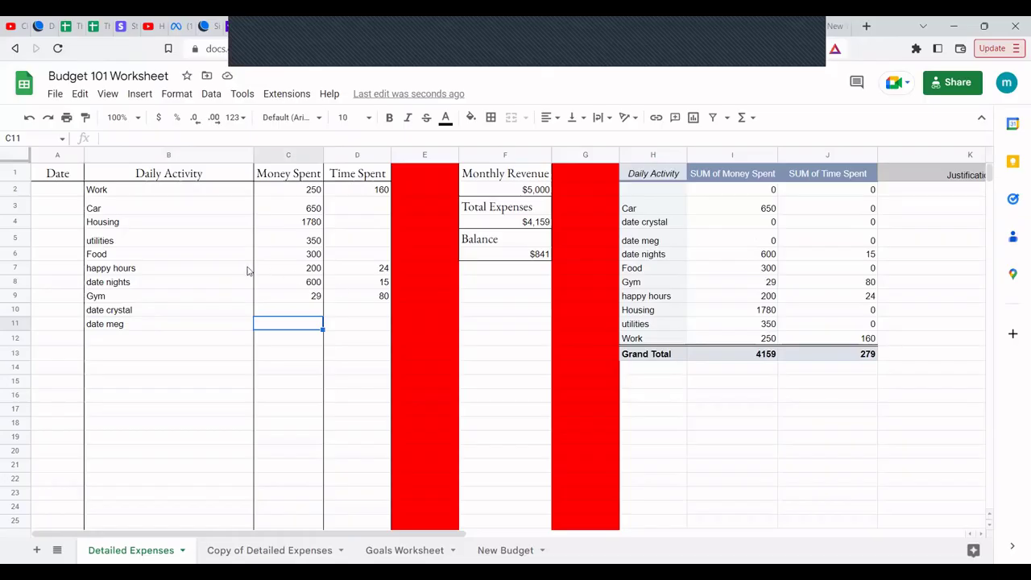
Step: Clear the two named date entries below Gym from the Daily Activity column
{"action": "left_click", "coordinate": [134, 314]}
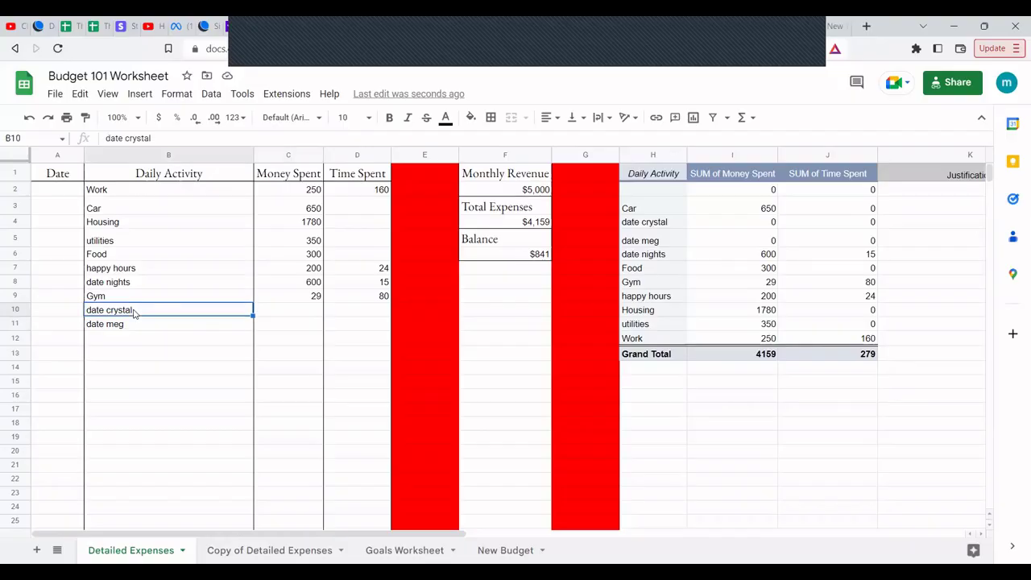
{"action": "key", "text": "shift+Down"}
{"action": "key", "text": "shift+Down"}
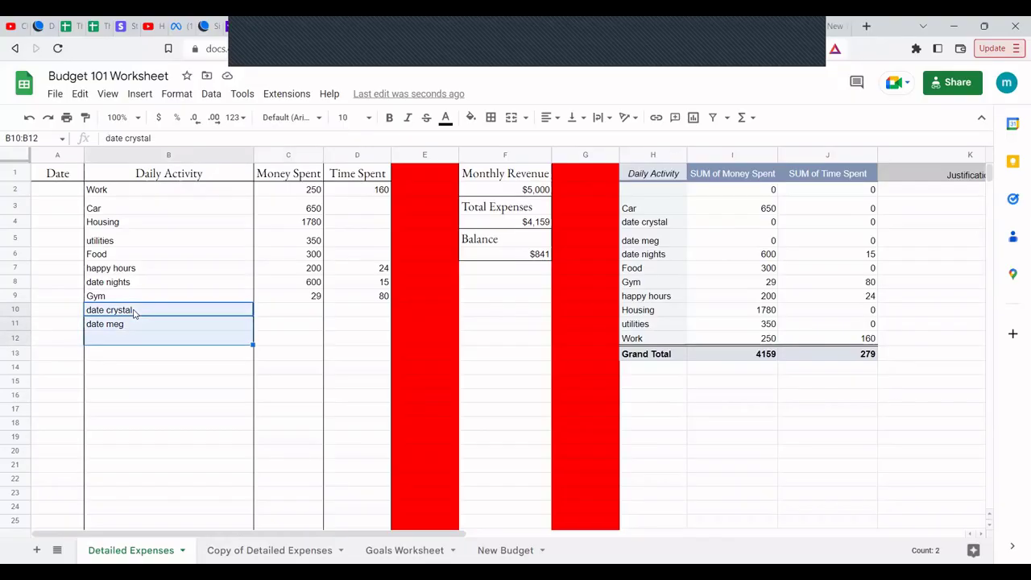
{"action": "key", "text": "Delete"}
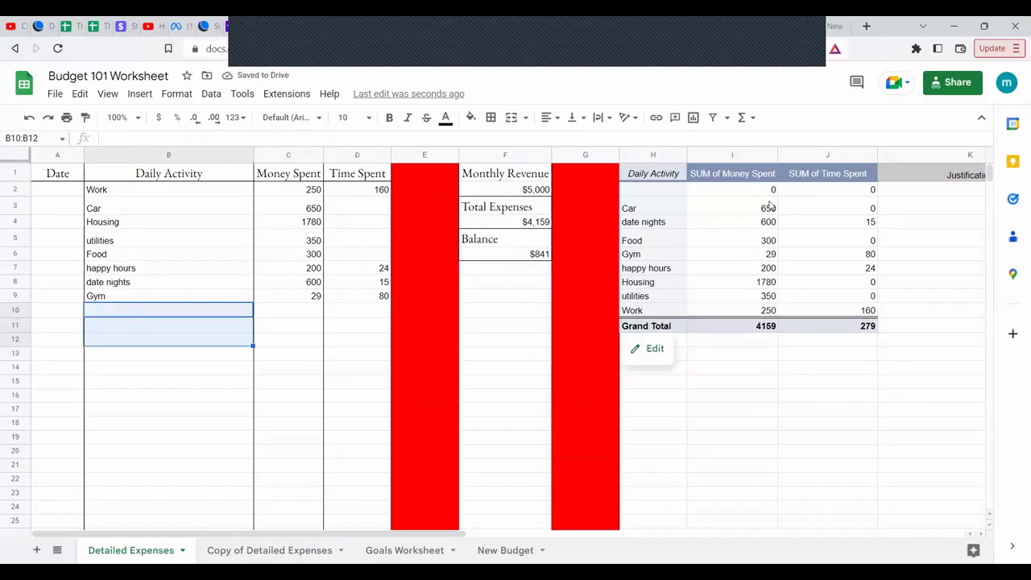
Step: Review the summed money and time per activity against the Justification column and the monthly balance figures
{"action": "scroll", "coordinate": [771, 203], "scroll_direction": "right", "scroll_amount": 5}
{"action": "scroll", "coordinate": [680, 216], "scroll_direction": "left", "scroll_amount": 3}
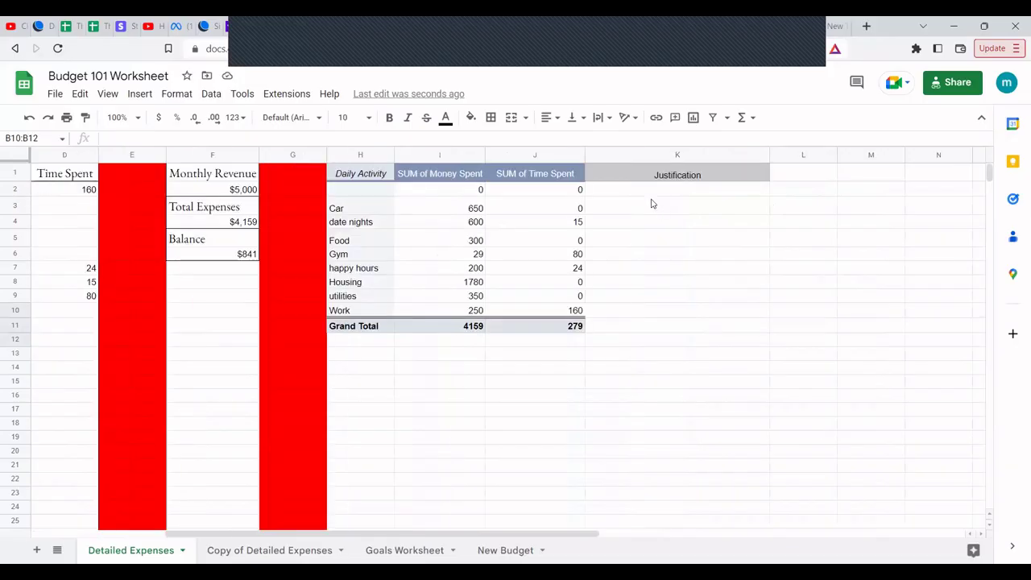
{"action": "left_click", "coordinate": [637, 209]}
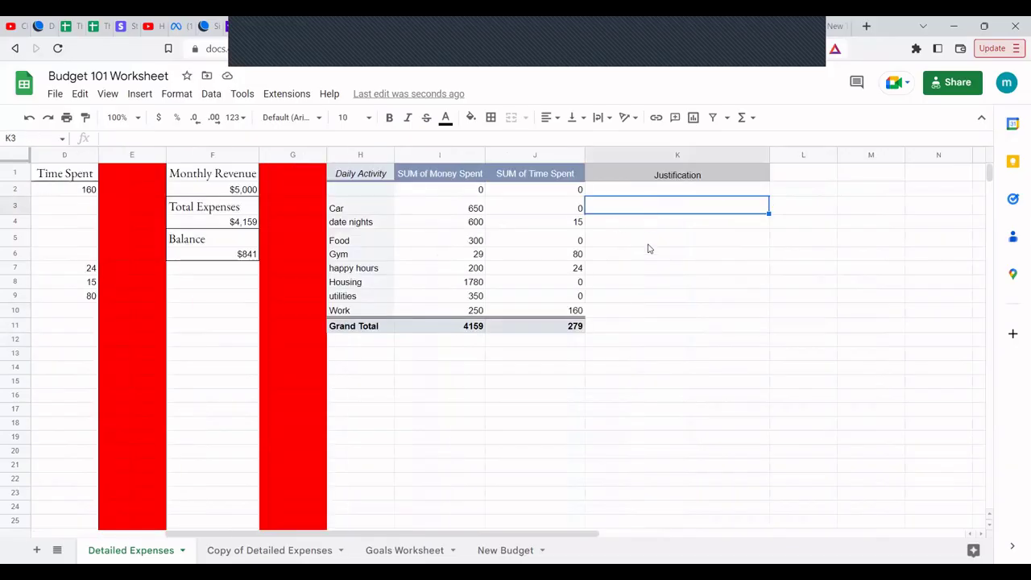
{"action": "scroll", "coordinate": [650, 249], "scroll_direction": "down", "scroll_amount": 1}
{"action": "scroll", "coordinate": [649, 249], "scroll_direction": "up", "scroll_amount": 1}
{"action": "mouse_move", "coordinate": [472, 284]}
{"action": "scroll", "coordinate": [176, 232], "scroll_direction": "left", "scroll_amount": 4}
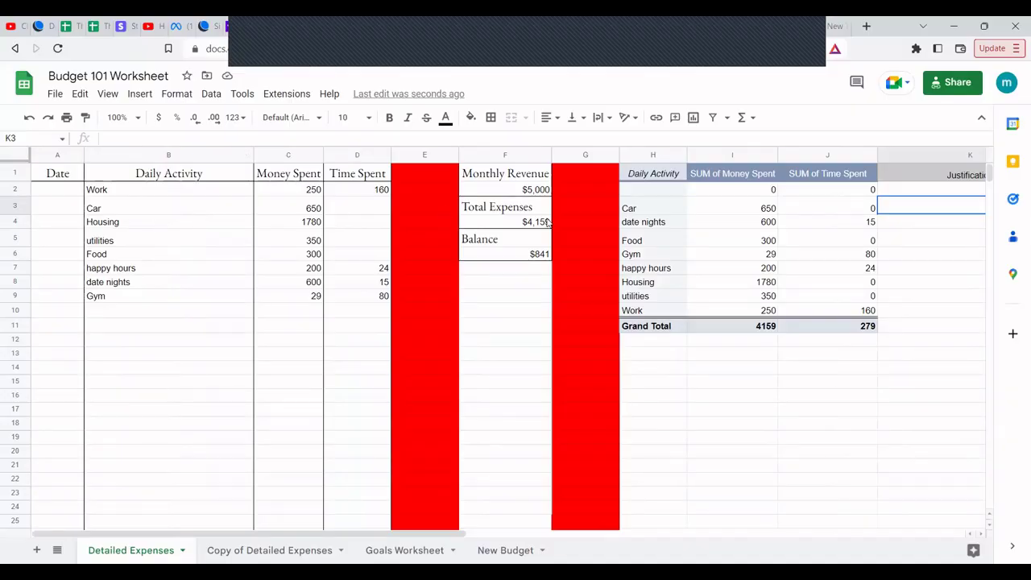
{"action": "scroll", "coordinate": [547, 221], "scroll_direction": "right", "scroll_amount": 4}
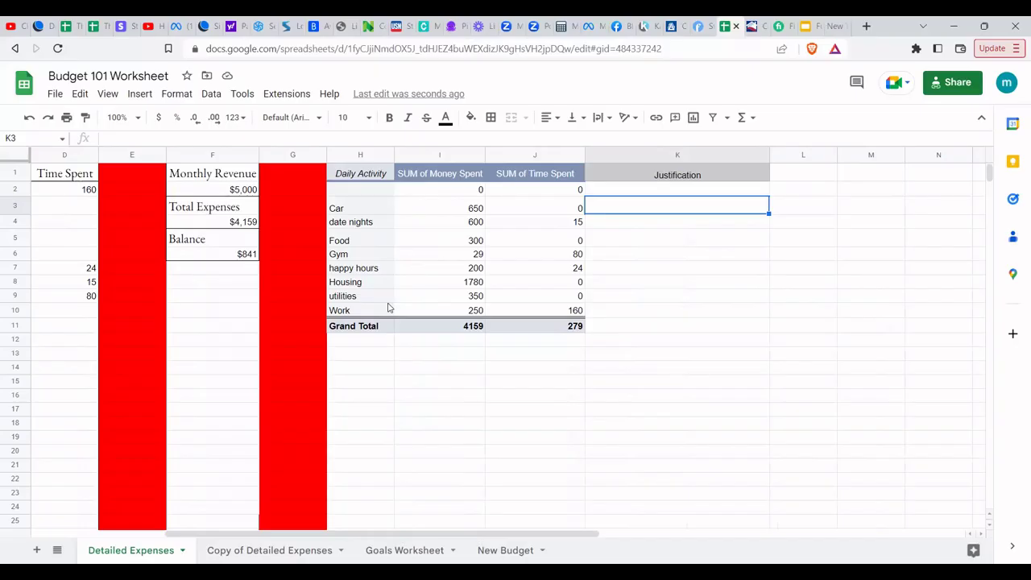
{"action": "mouse_move", "coordinate": [359, 305]}
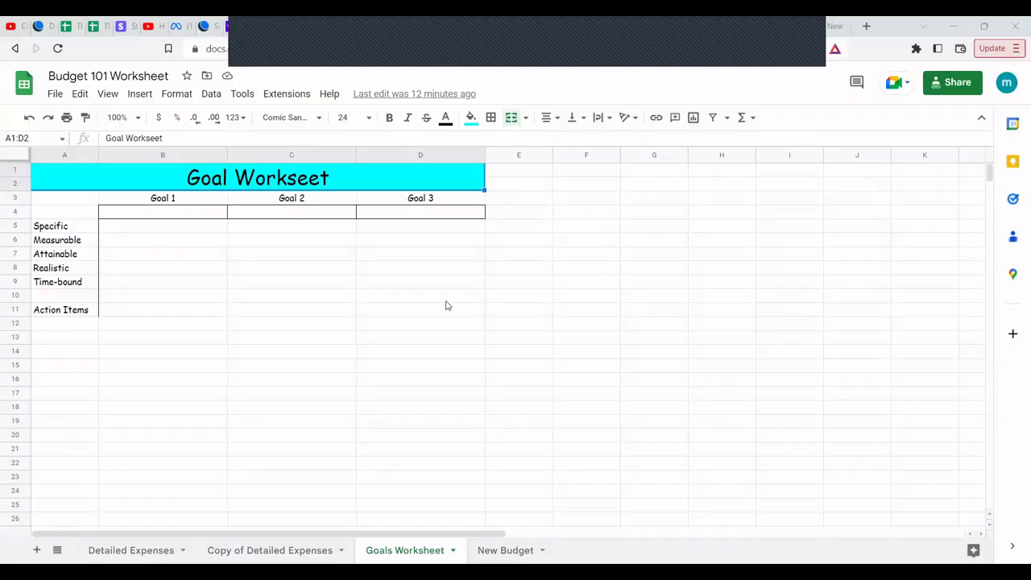
Step: Fill in Goal 1 as "Buy a house", with "$9,000 down" for Specific and "Yes" for Measurable
{"action": "left_click", "coordinate": [153, 214]}
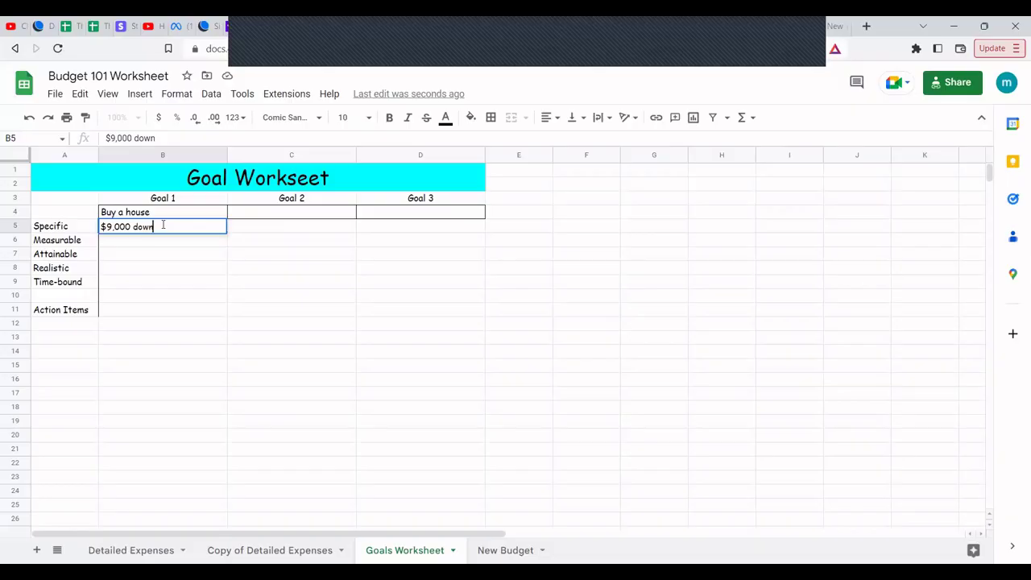
{"action": "key", "text": "Return"}
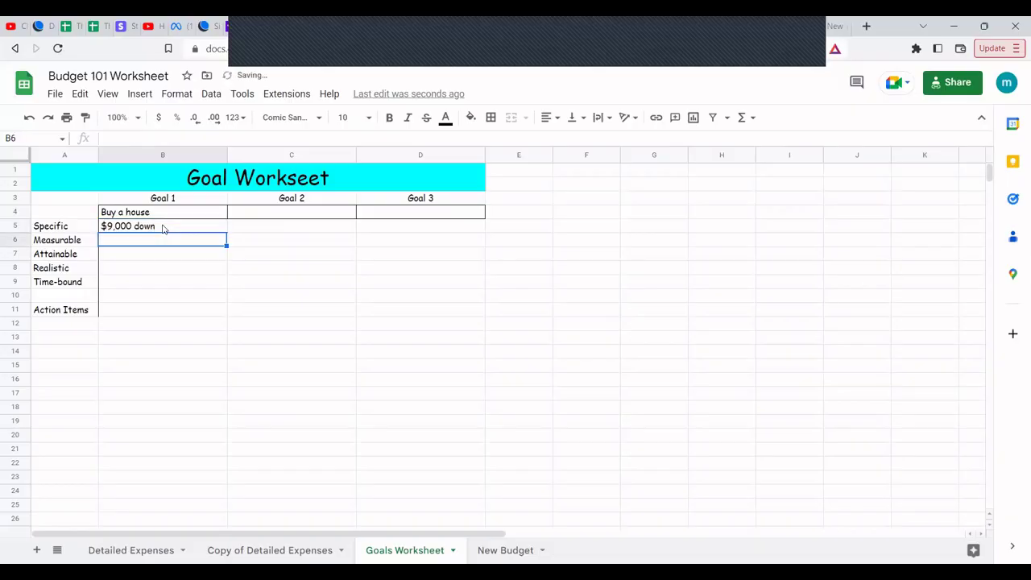
{"action": "type", "text": "Yes"}
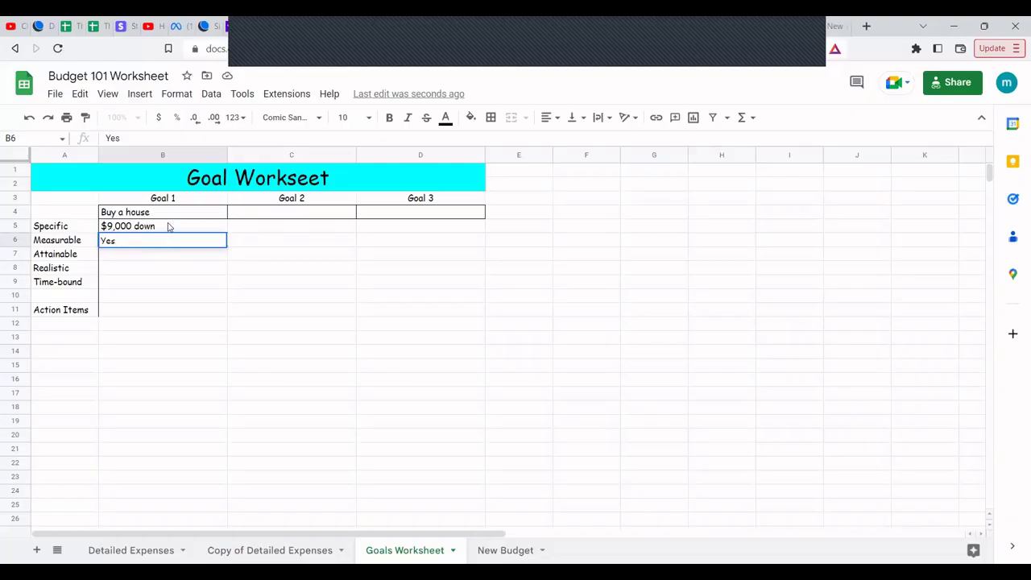
Step: Extend Goal 1's Specific entry to read "$9,000 down, By years end"
{"action": "left_click", "coordinate": [168, 226]}
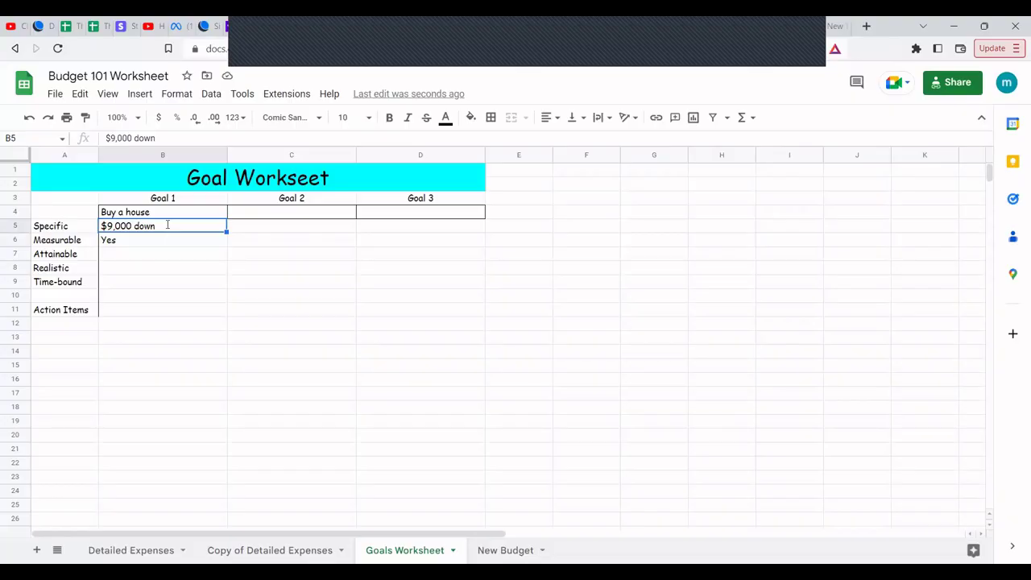
{"action": "double_click", "coordinate": [167, 226]}
{"action": "type", "text": ", "}
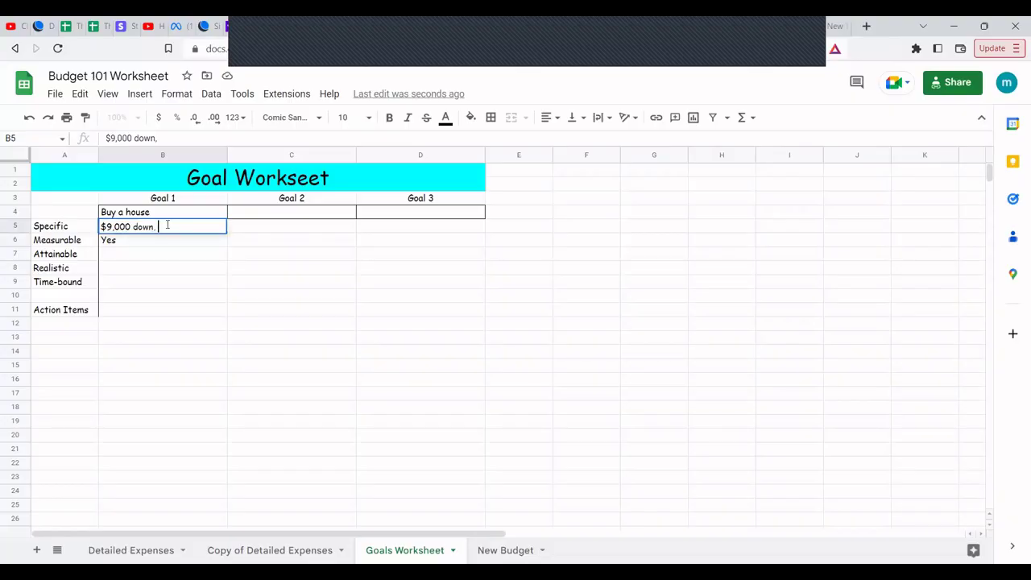
{"action": "type", "text": "By years end"}
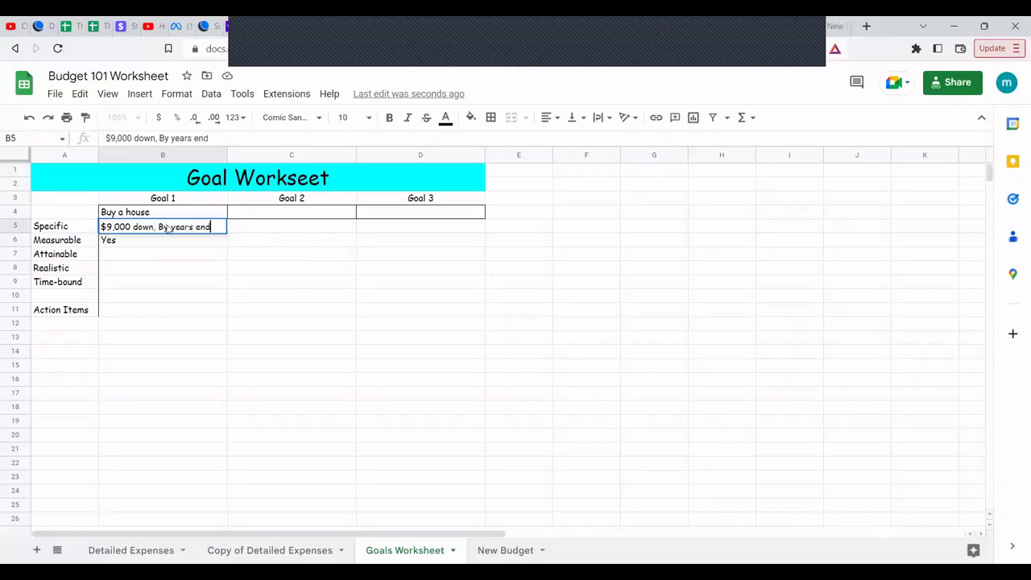
{"action": "key", "text": "Return"}
{"action": "key", "text": "Return"}
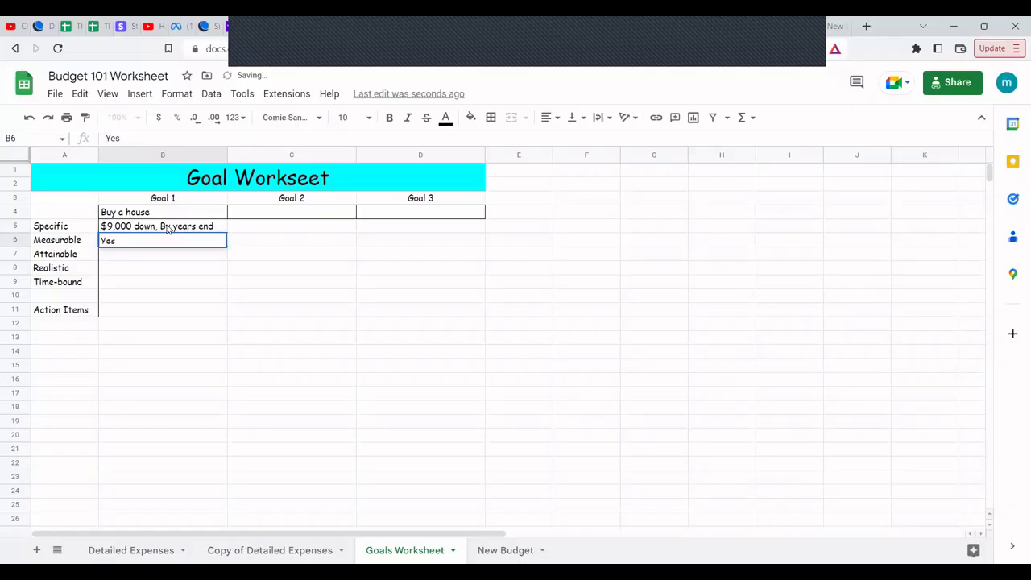
Step: Fill in Goal 1's Attainable entry with "Yes, Will save $1k a month"
{"action": "key", "text": "Return"}
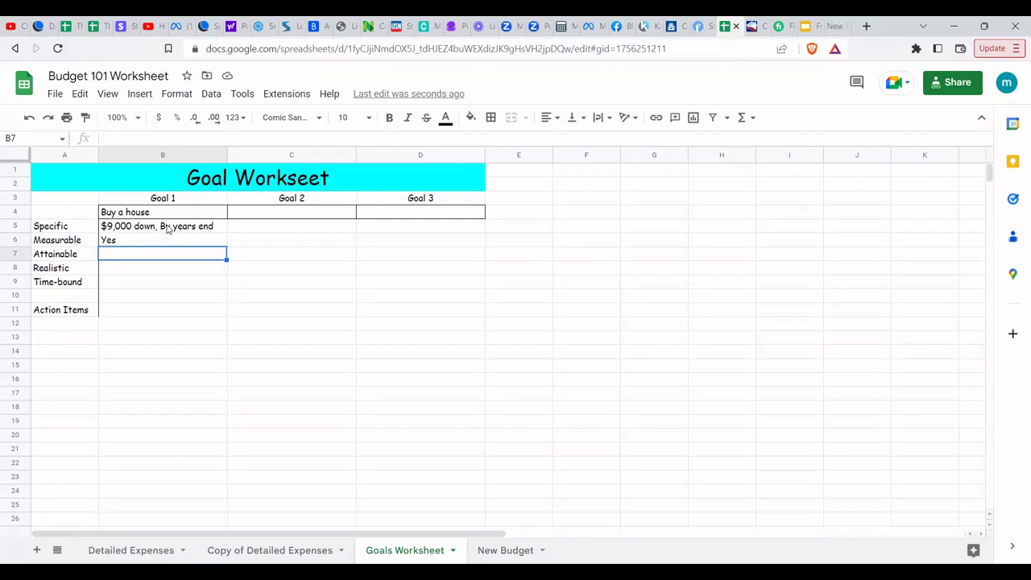
{"action": "type", "text": "Y"}
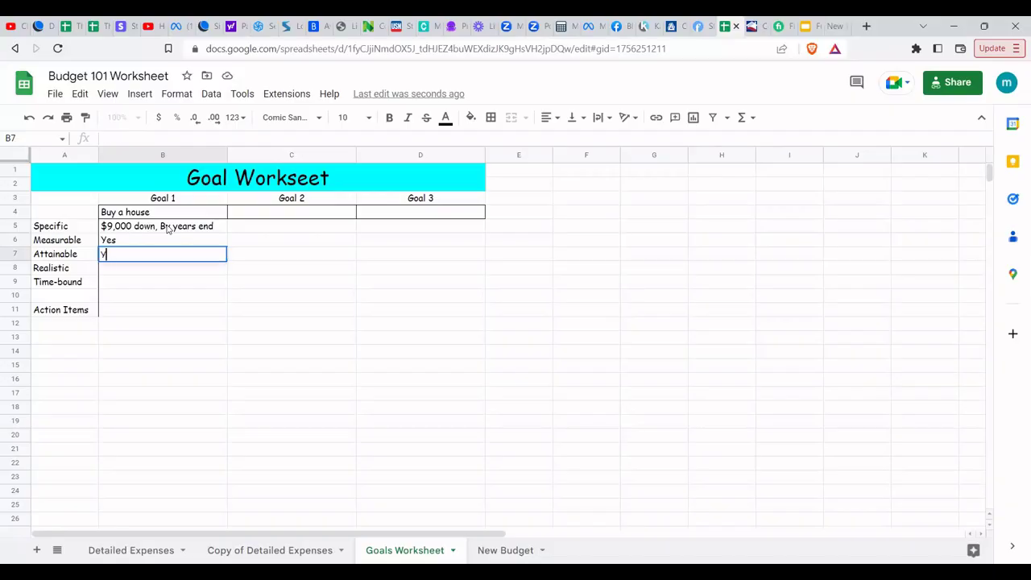
{"action": "type", "text": "es, Willsave"}
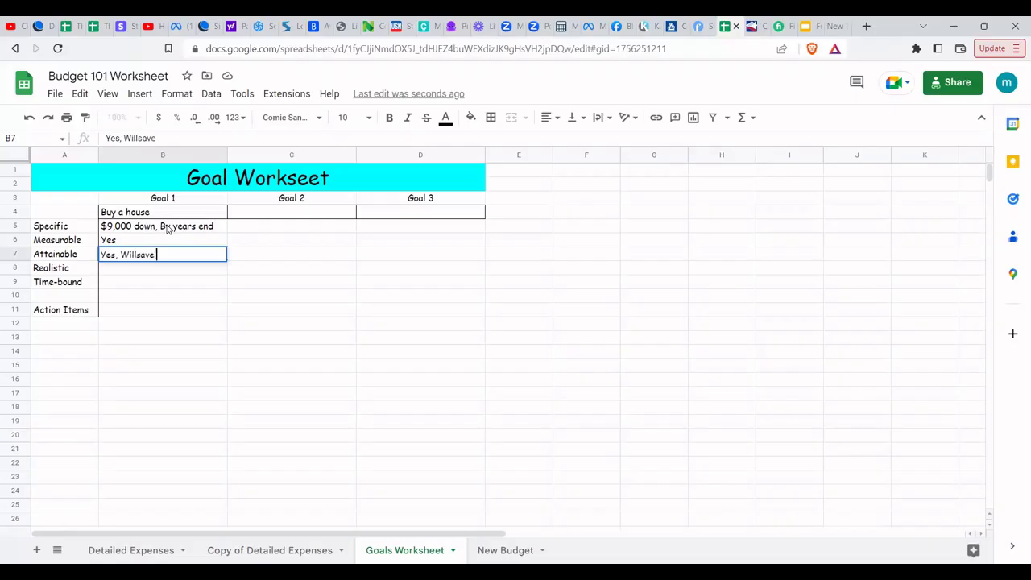
{"action": "key", "text": "BackSpace"}
{"action": "key", "text": "BackSpace"}
{"action": "key", "text": "BackSpace"}
{"action": "key", "text": "BackSpace"}
{"action": "type", "text": "save $1k a month"}
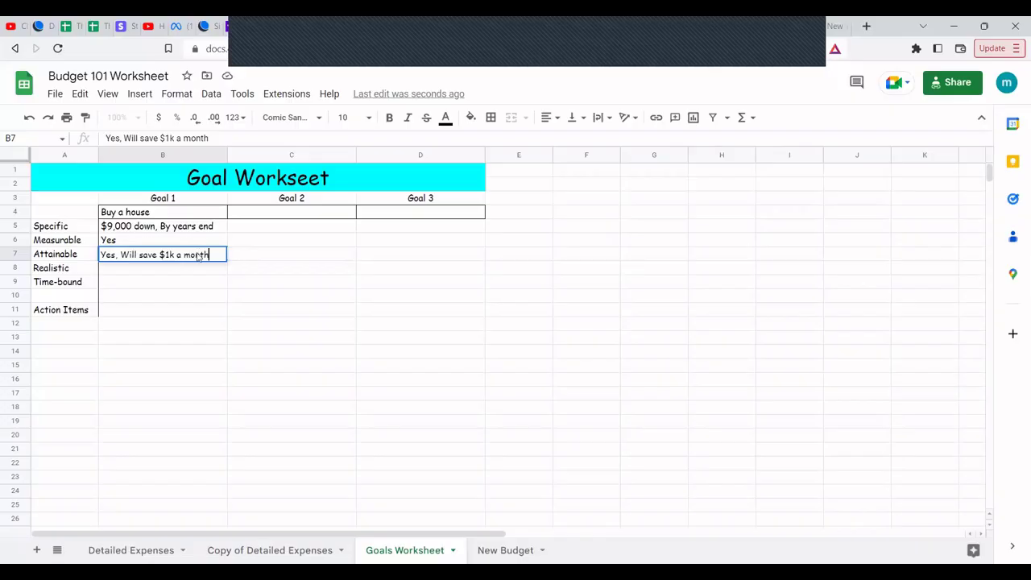
{"action": "key", "text": "Tab"}
{"action": "key", "text": "Return"}
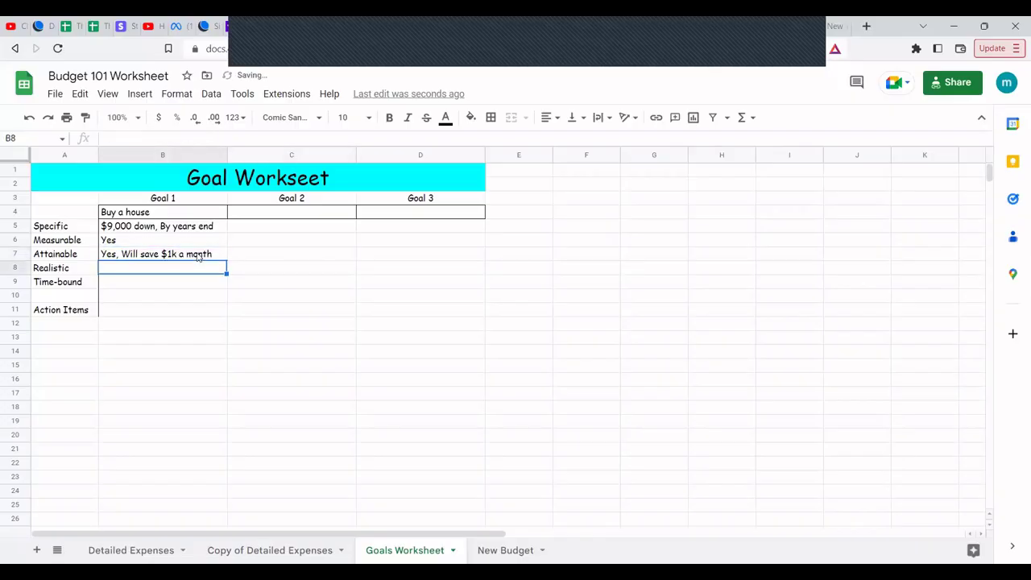
Step: Fill in Goal 1's Realistic entry with "Yes, I have $2k of dispossable income"
{"action": "type", "text": "Yes"}
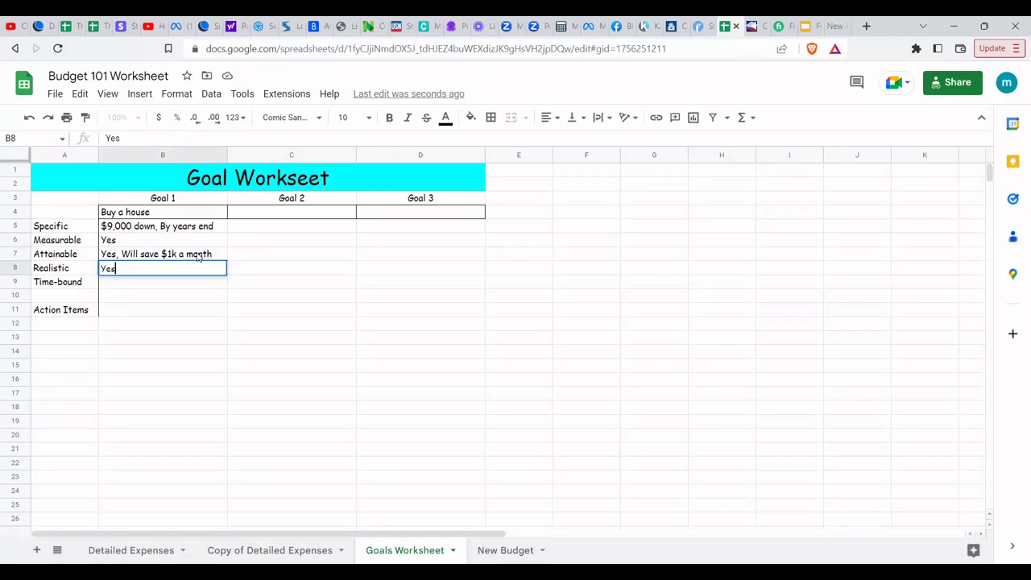
{"action": "type", "text": ", "}
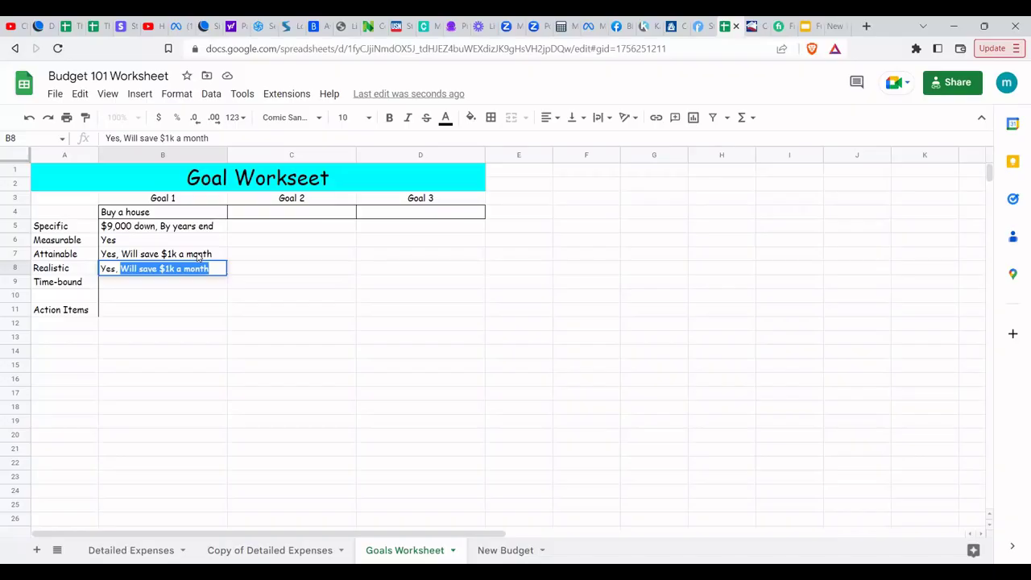
{"action": "type", "text": "I have "}
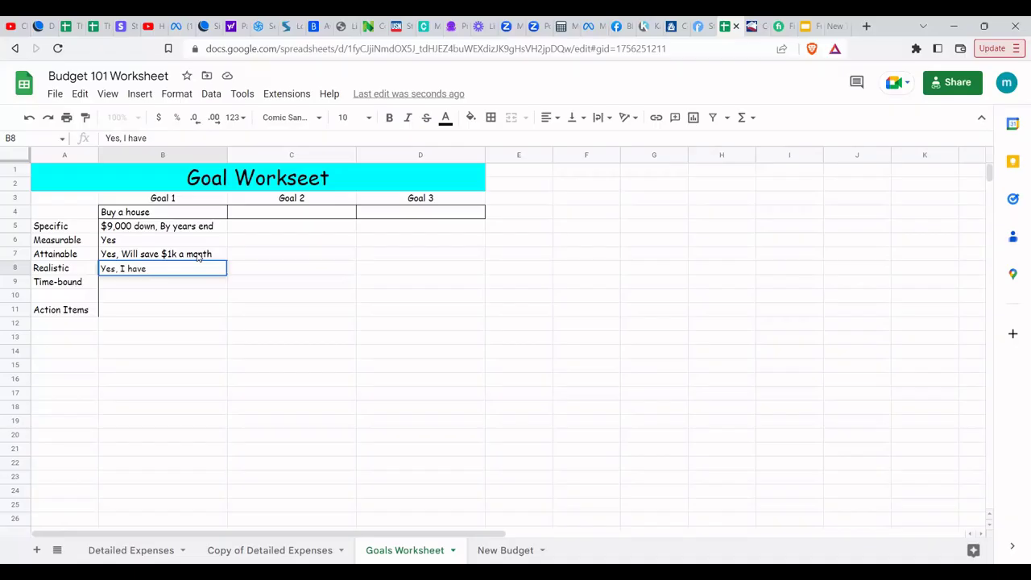
{"action": "type", "text": "$2k"}
{"action": "type", "text": " of dis"}
{"action": "type", "text": "pos"}
{"action": "type", "text": "sa"}
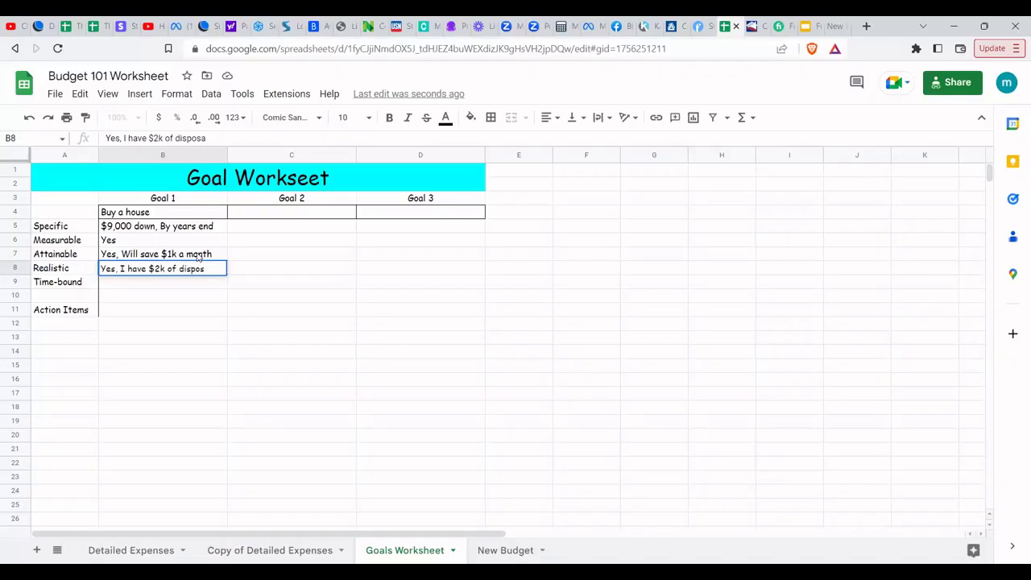
{"action": "key", "text": "BackSpace"}
{"action": "type", "text": "sable income"}
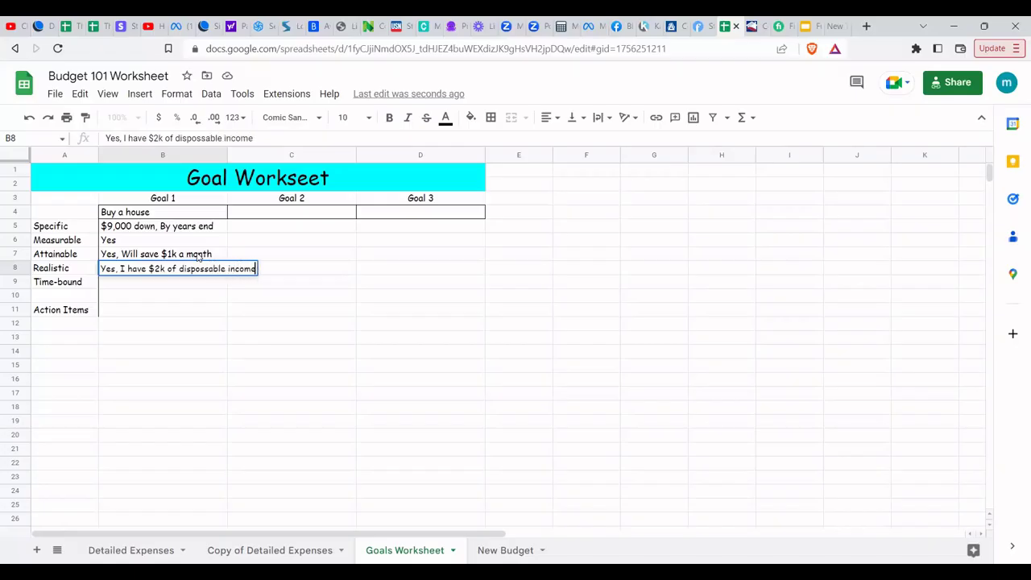
{"action": "key", "text": "Return"}
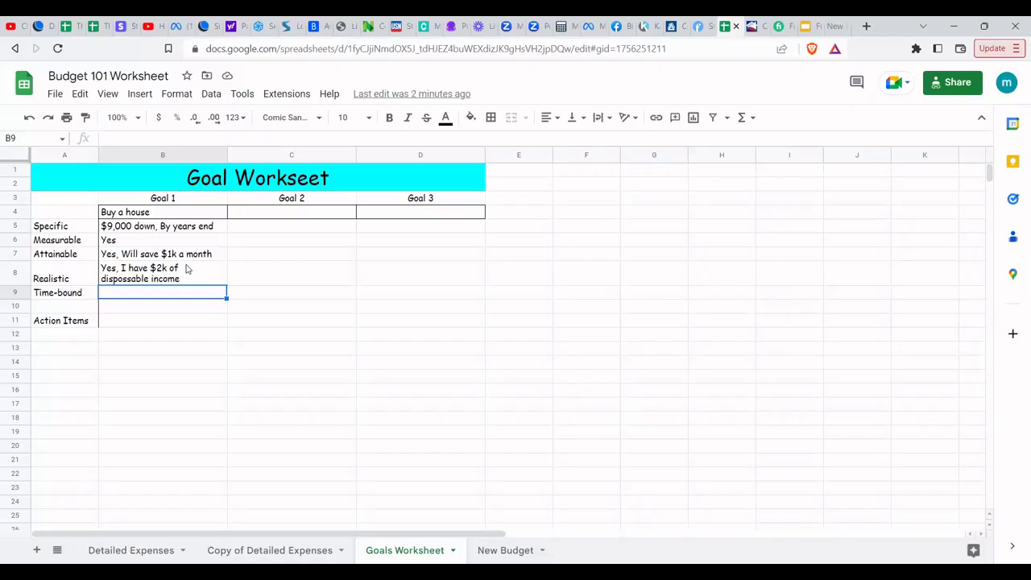
Step: Fill in Goal 1's Time-bound entry with "Years end"
{"action": "type", "text": "Years"}
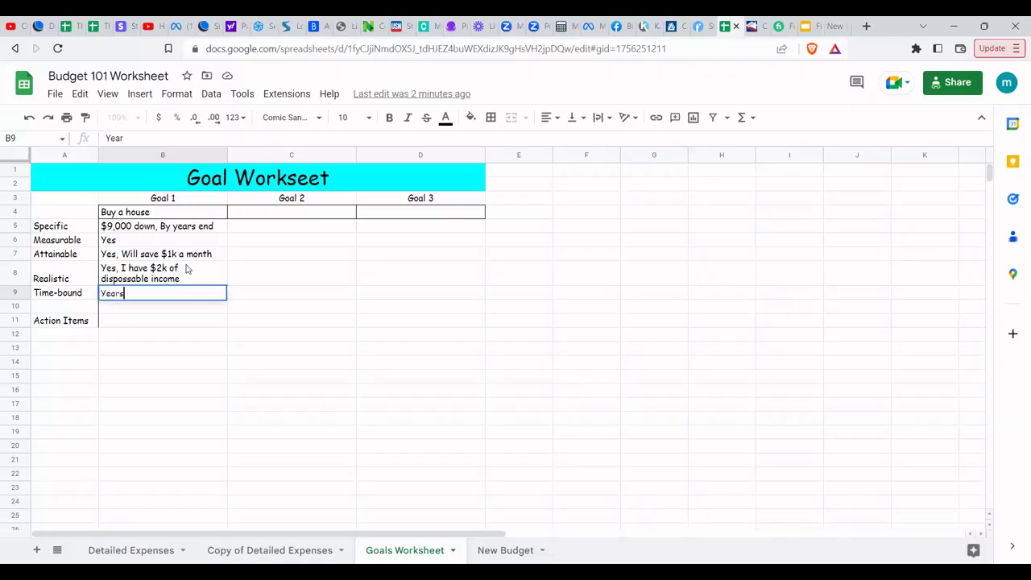
{"action": "type", "text": " end"}
{"action": "key", "text": "Return"}
{"action": "key", "text": "Return"}
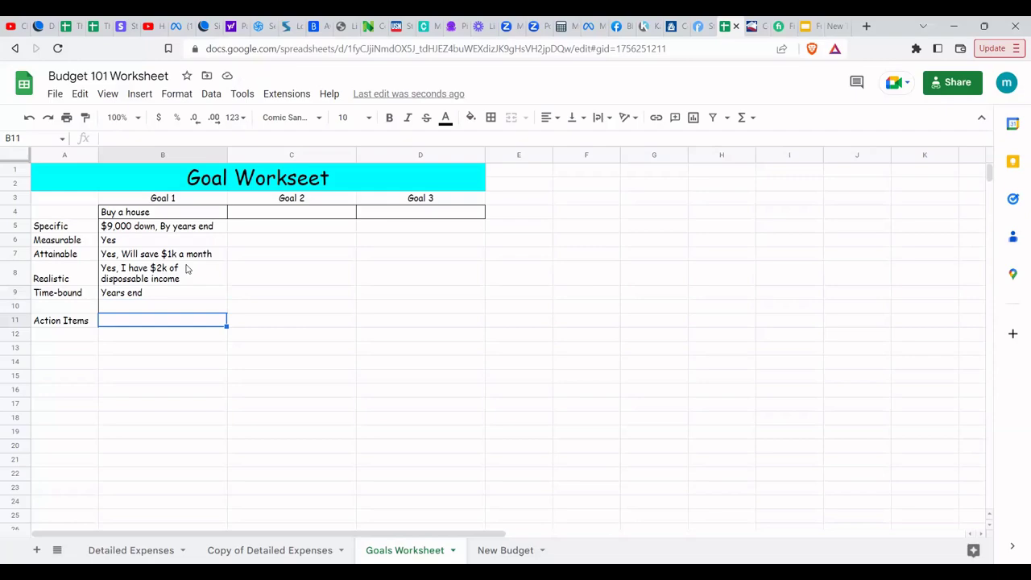
Step: Enter "Set up recurring deposit on every payches into a n account for downpayment" as Goal 1's Action Items
{"action": "type", "text": "O"}
{"action": "key", "text": "BackSpace"}
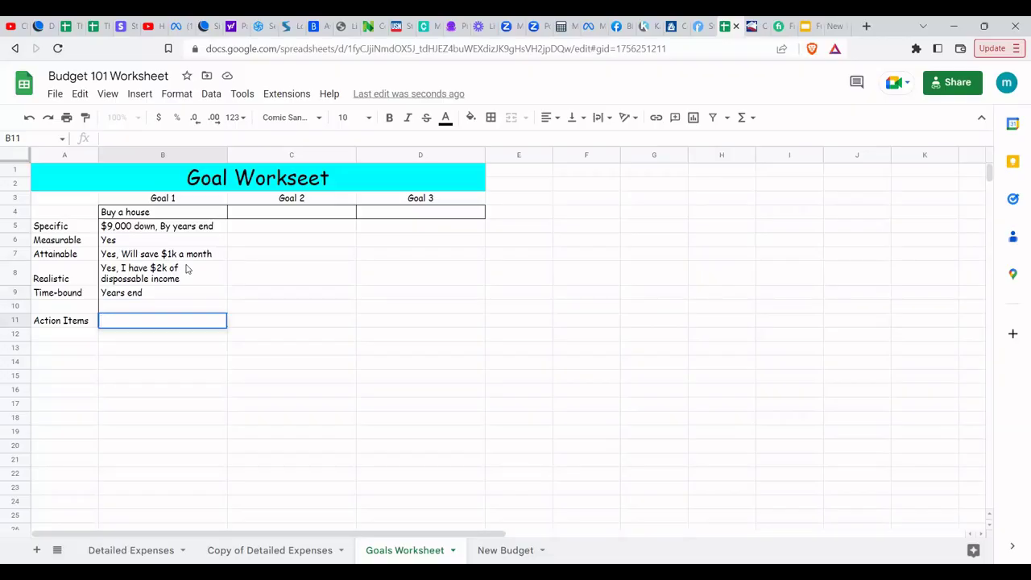
{"action": "type", "text": "Set up recurrin"}
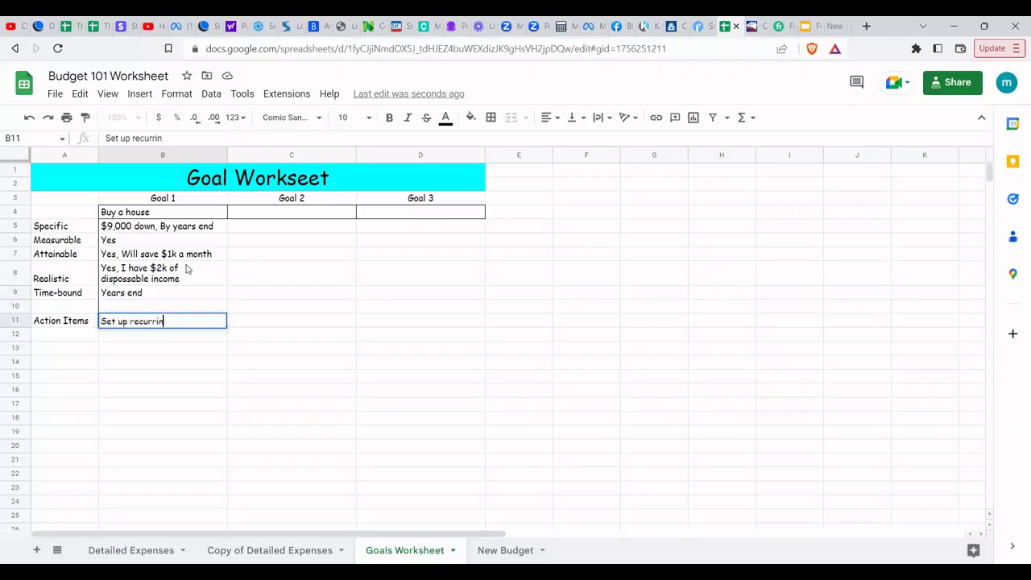
{"action": "type", "text": "g deposit on ee"}
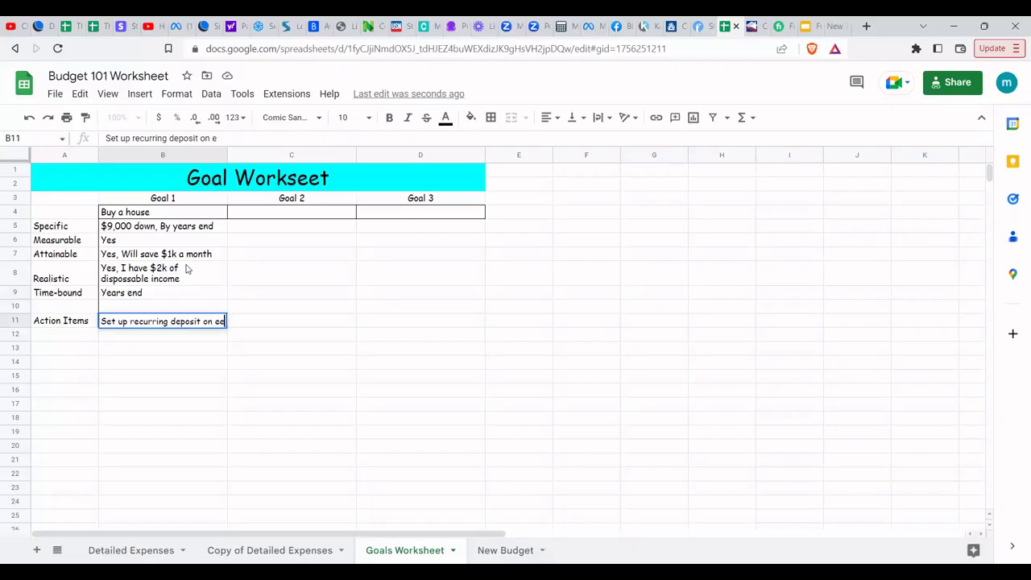
{"action": "type", "text": "very pay"}
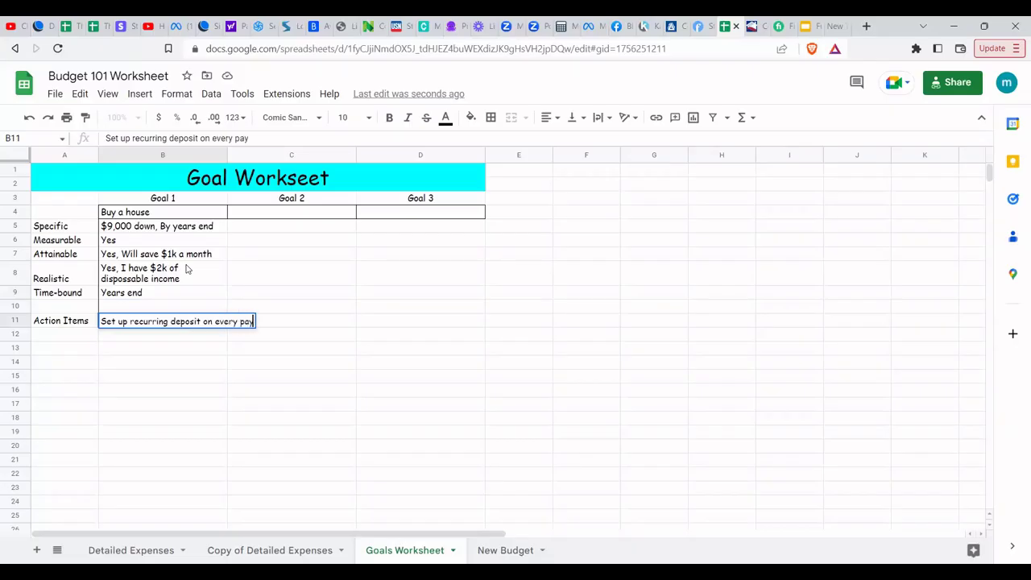
{"action": "type", "text": "ches into"}
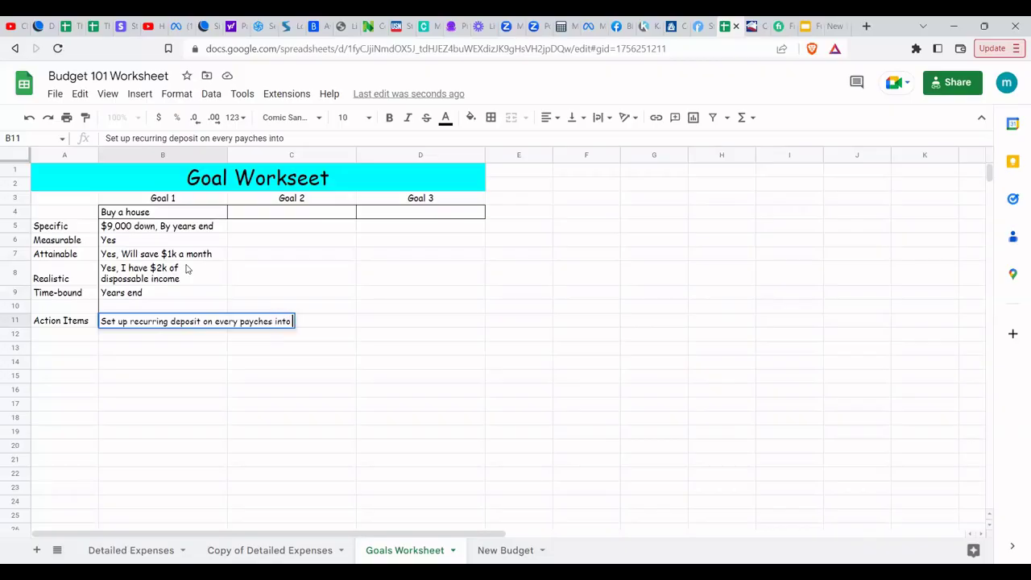
{"action": "type", "text": " a n acco"}
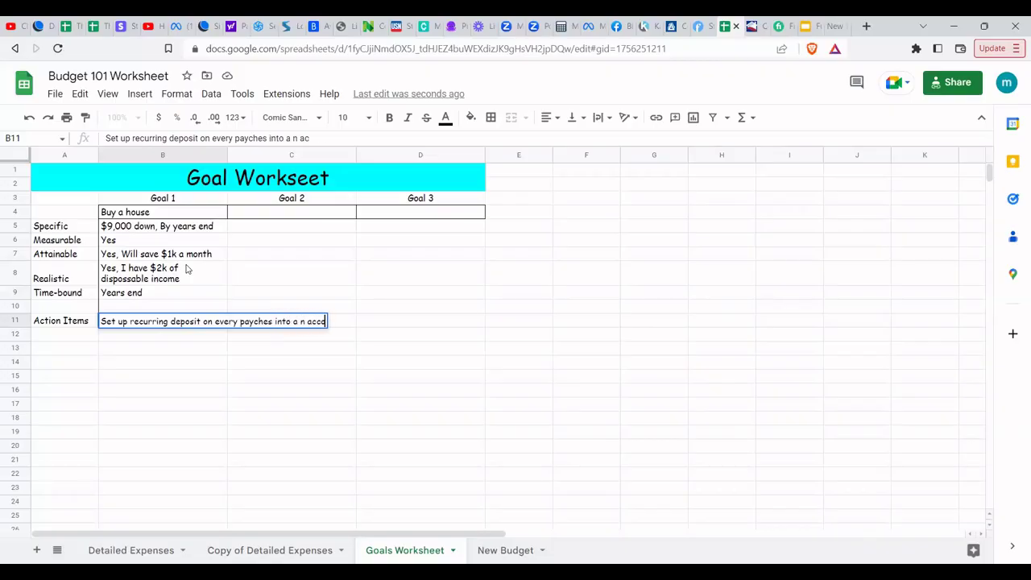
{"action": "type", "text": "unt for"}
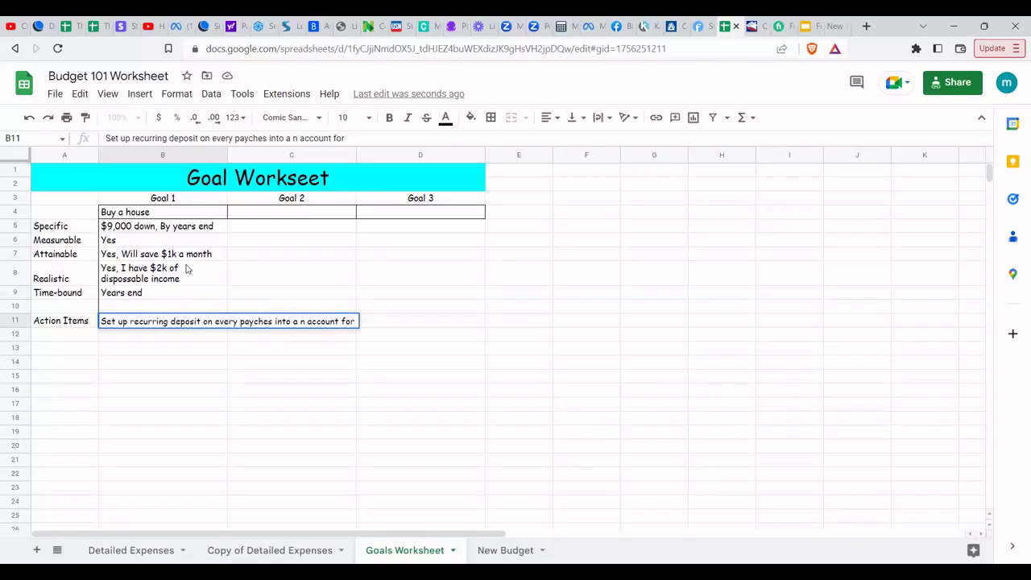
{"action": "type", "text": " deps"}
{"action": "key", "text": "BackSpace"}
{"action": "key", "text": "BackSpace"}
{"action": "key", "text": "BackSpace"}
{"action": "type", "text": "ownpayment"}
{"action": "key", "text": "Return"}
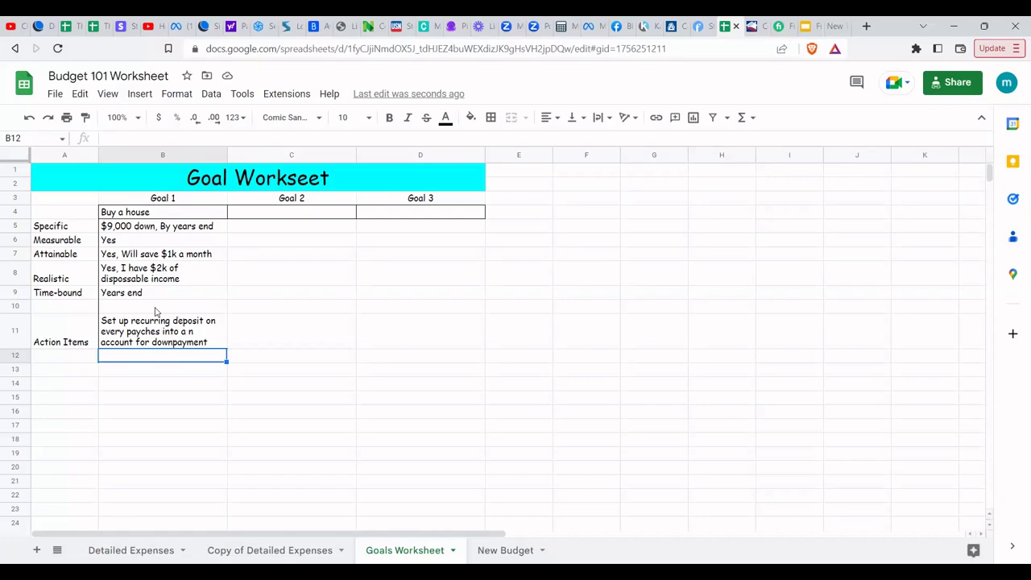
Step: Name Goal 2 "Bui;d Emergency fund" in the cell below its heading
{"action": "left_click", "coordinate": [269, 214]}
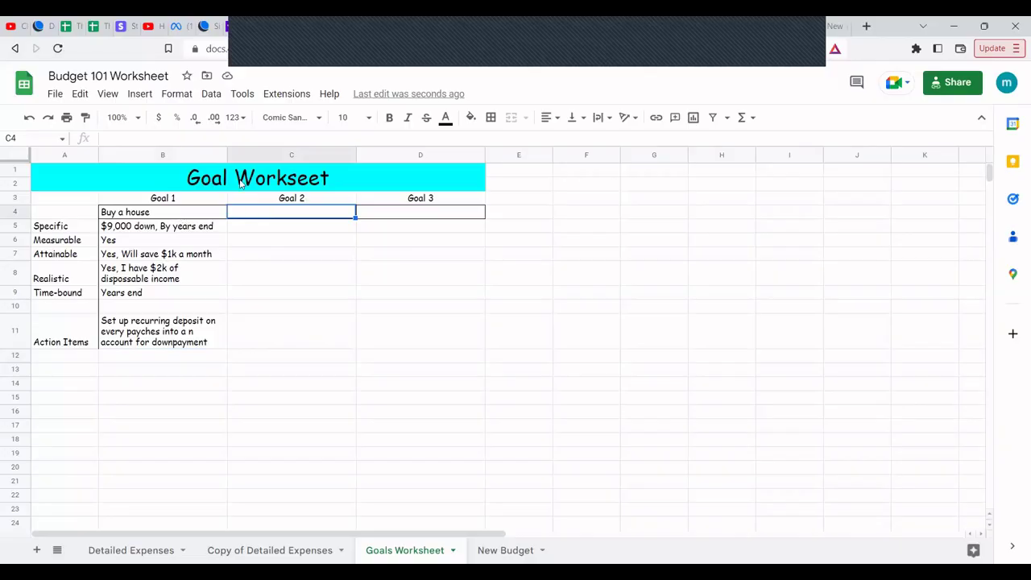
{"action": "type", "text": "Bui"}
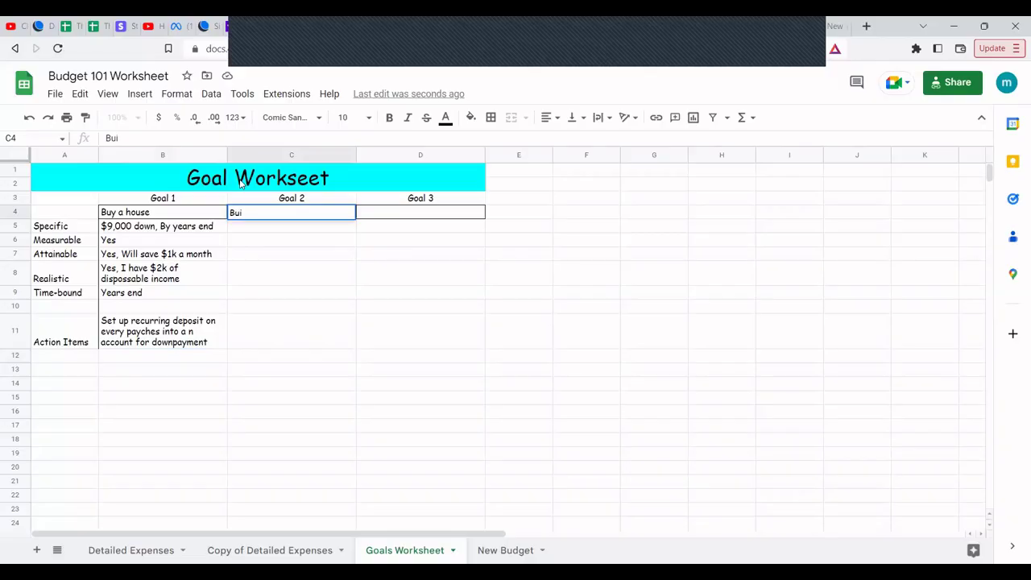
{"action": "type", "text": ";d Emergency fun"}
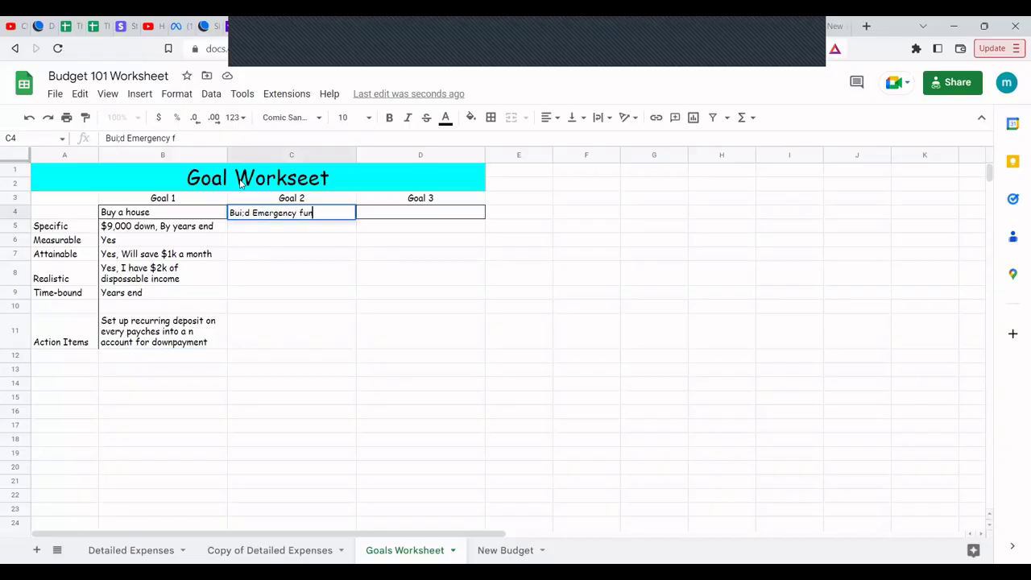
{"action": "type", "text": "d"}
{"action": "key", "text": "Return"}
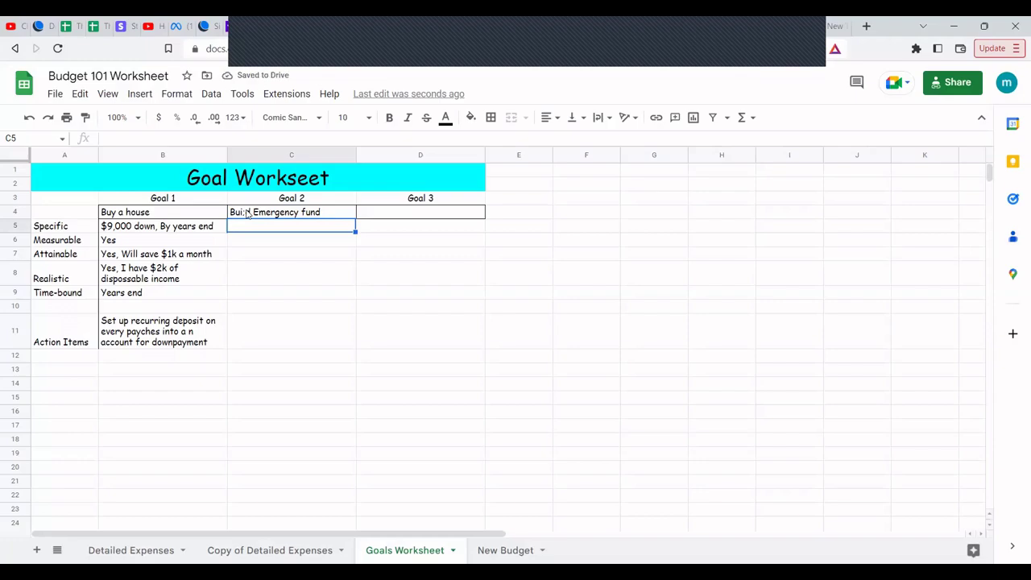
Step: Fill in Goal 2's Specific entry with "HAve $2k for emergencies"
{"action": "type", "text": "S"}
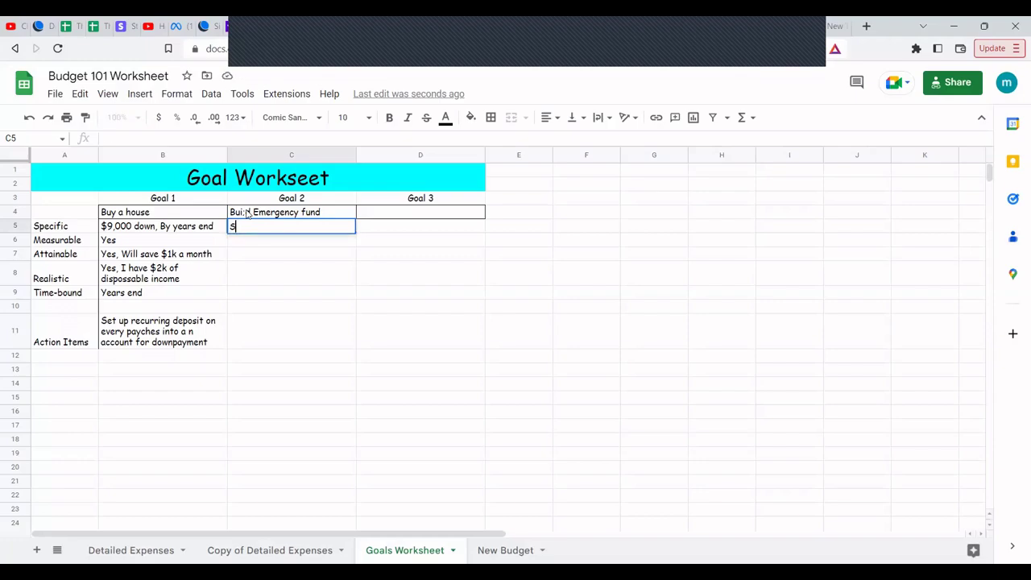
{"action": "key", "text": "BackSpace"}
{"action": "type", "text": "HAve $2k for emerge"}
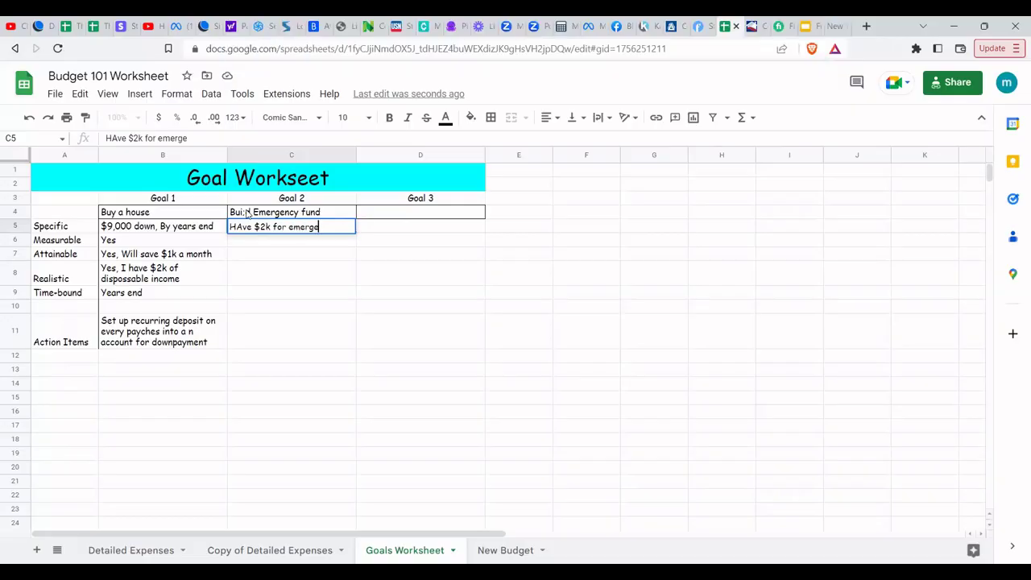
{"action": "type", "text": "ncies"}
{"action": "key", "text": "Return"}
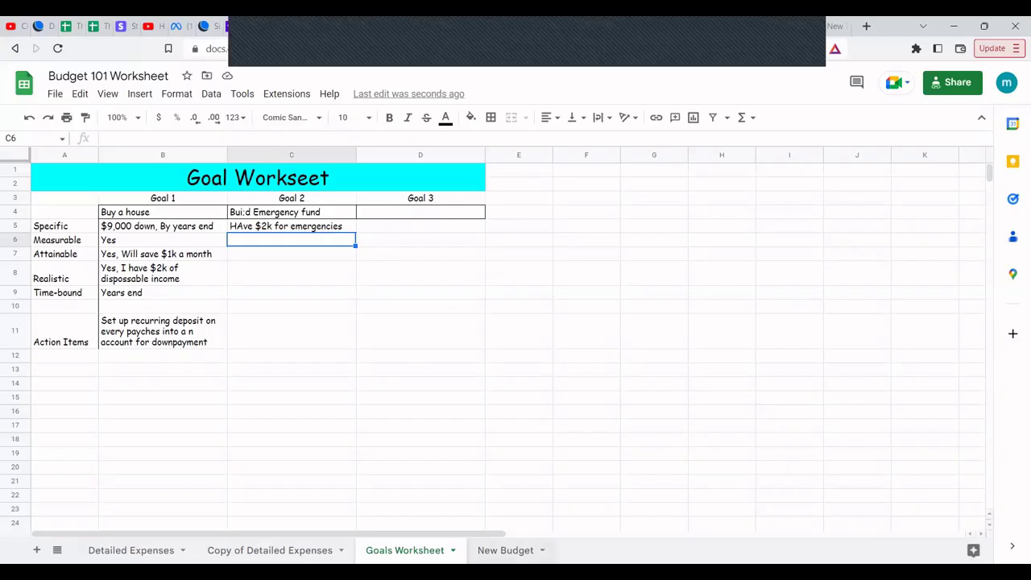
Step: Set the Revenue on the New Budget sheet to 5000
{"action": "left_click", "coordinate": [506, 550]}
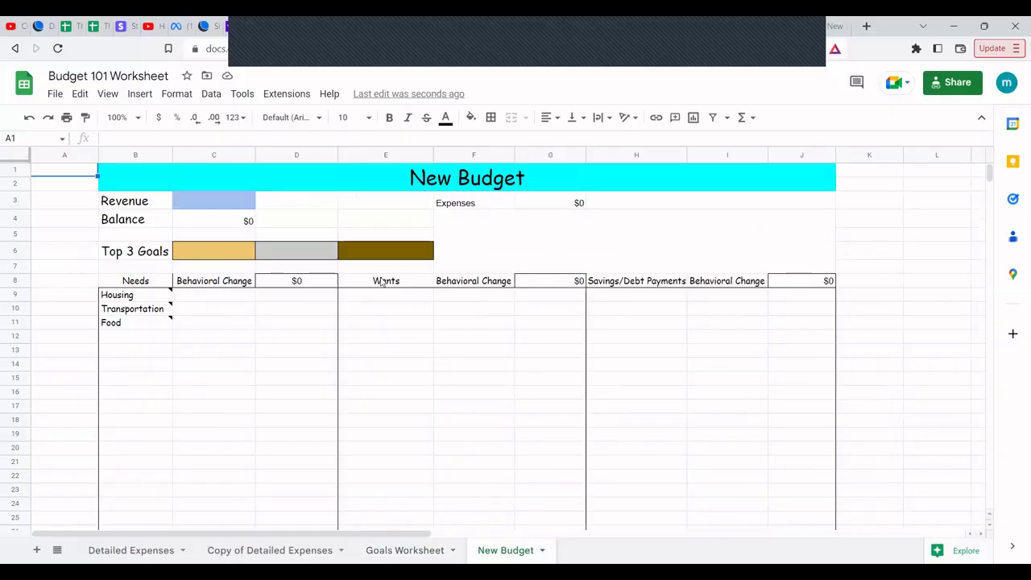
{"action": "left_click", "coordinate": [212, 203]}
{"action": "type", "text": "5000"}
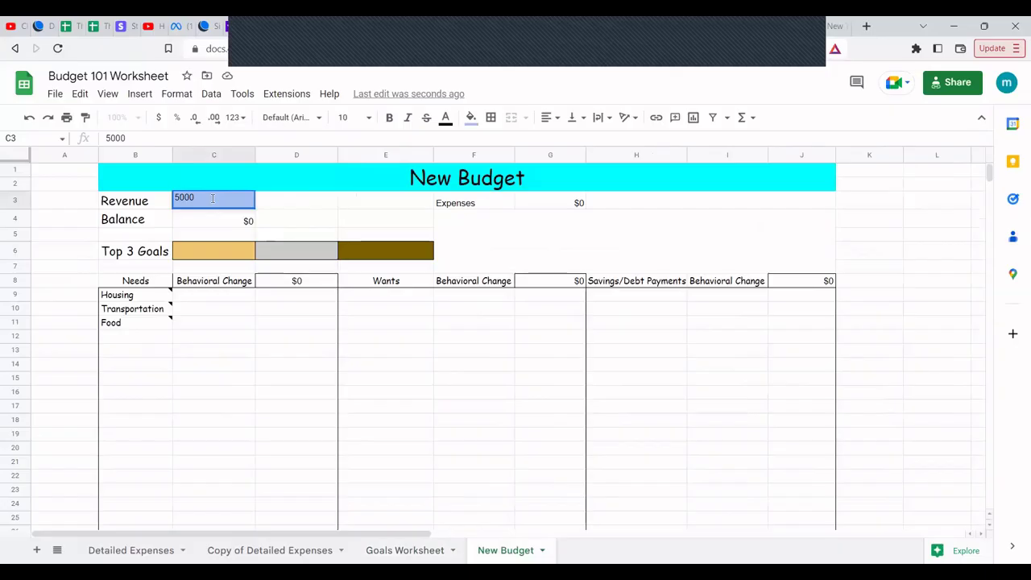
{"action": "key", "text": "Return"}
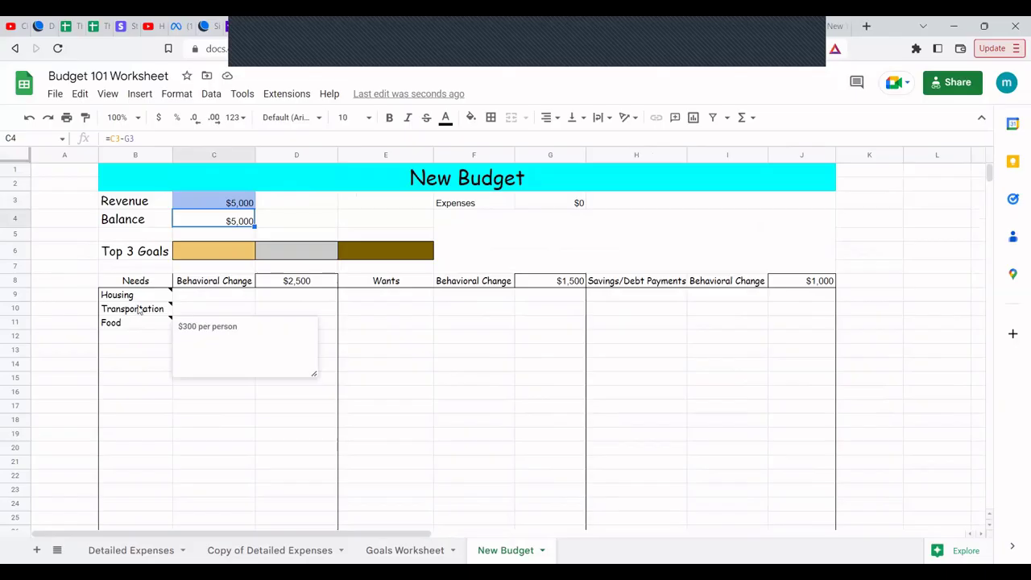
Step: Consult the Detailed Expenses sheet, and on New Budget record "move into cheaper apt" as Housing's Behavioral Change with an amount of 1300
{"action": "mouse_move", "coordinate": [140, 300]}
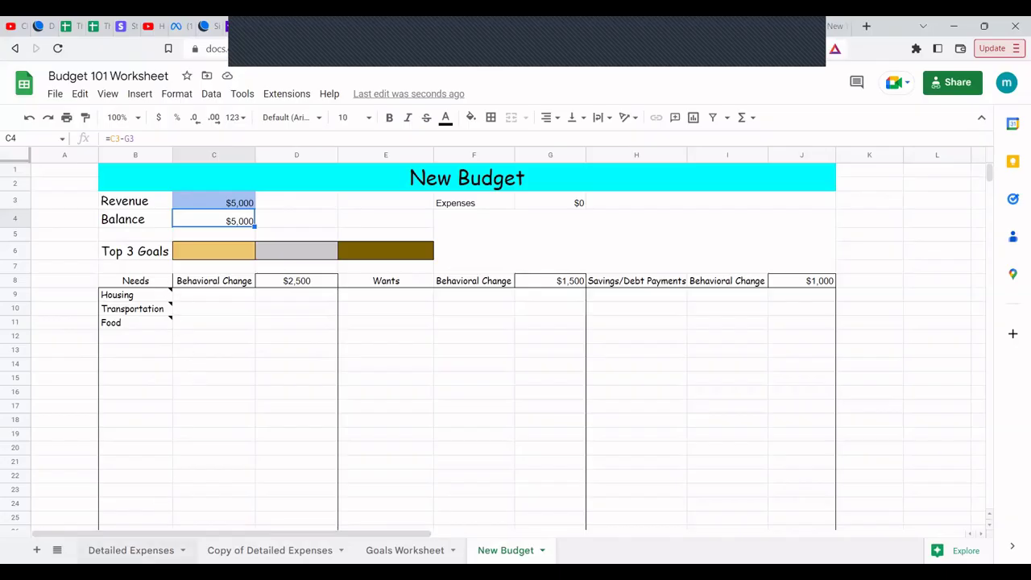
{"action": "left_click", "coordinate": [130, 550]}
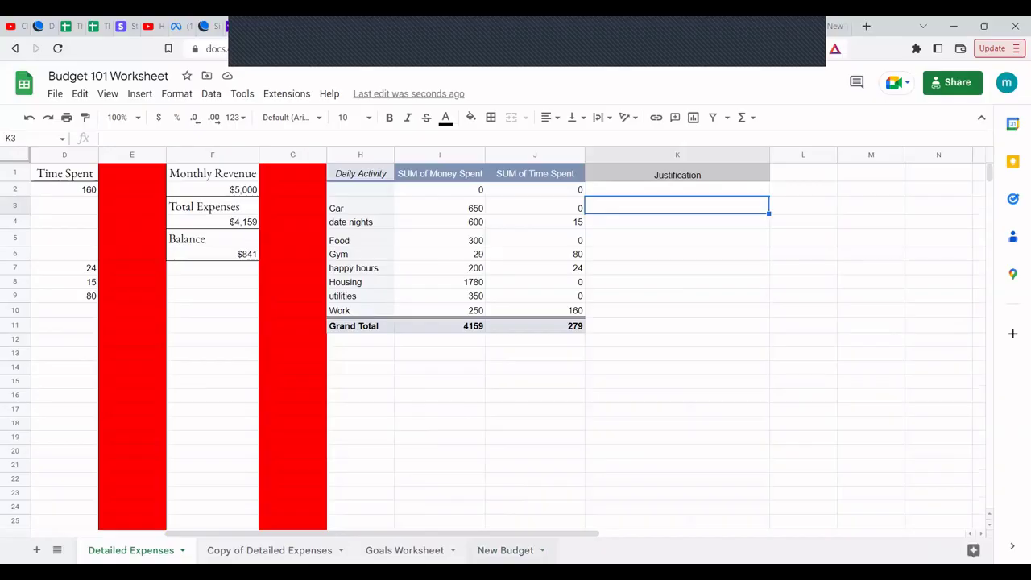
{"action": "left_click", "coordinate": [506, 550]}
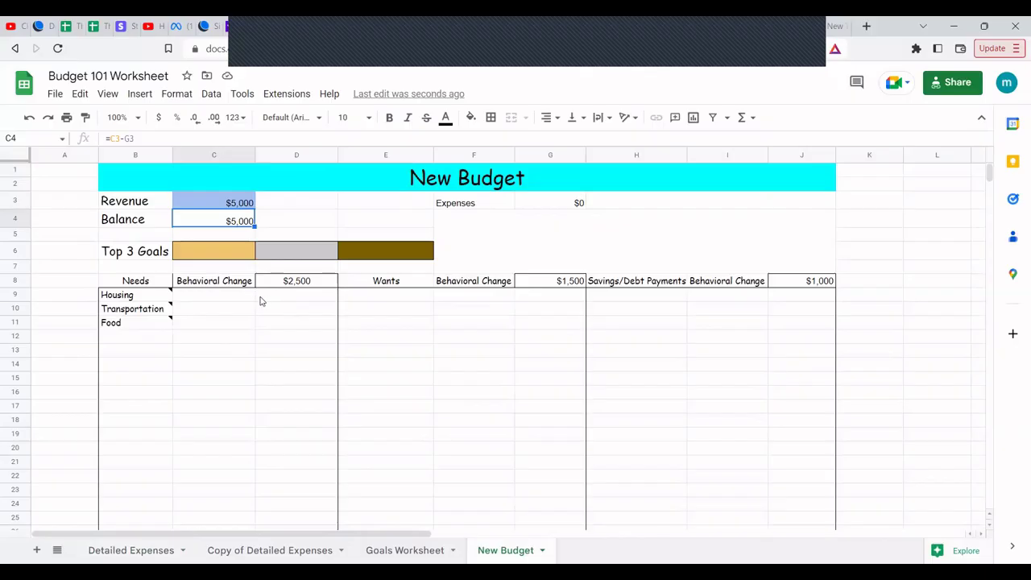
{"action": "left_click", "coordinate": [237, 301]}
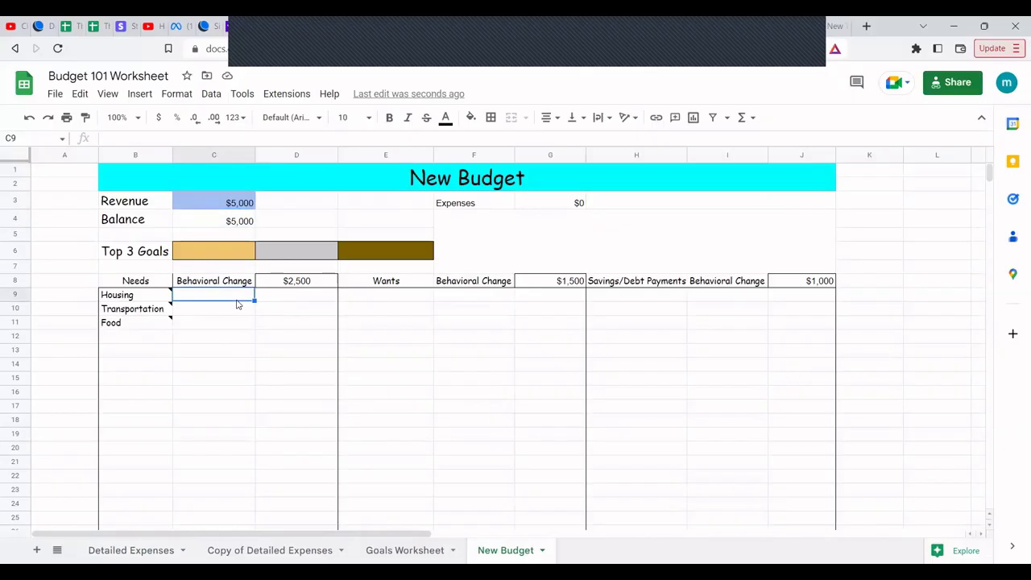
{"action": "type", "text": "move"}
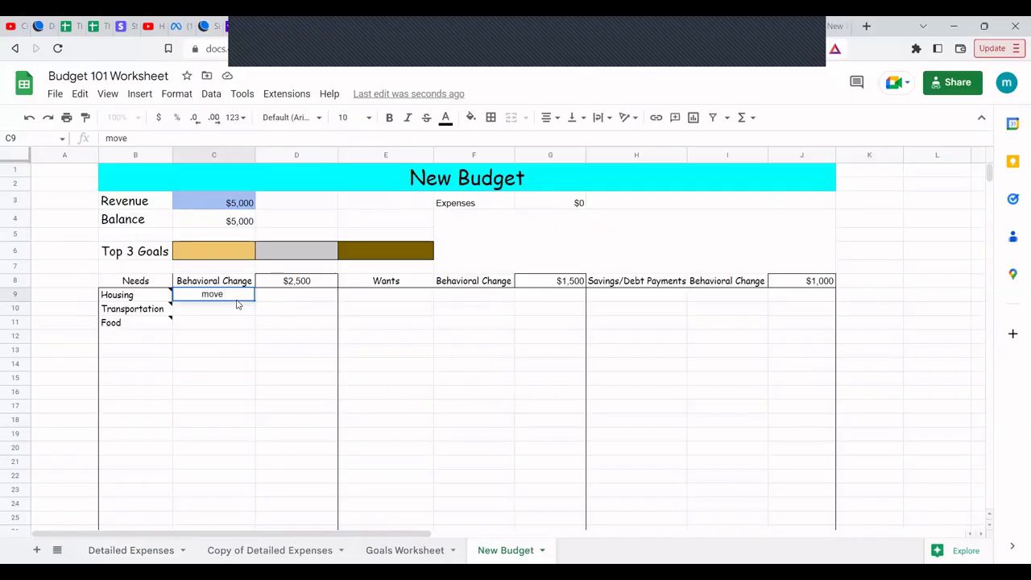
{"action": "type", "text": " into cheaper apt"}
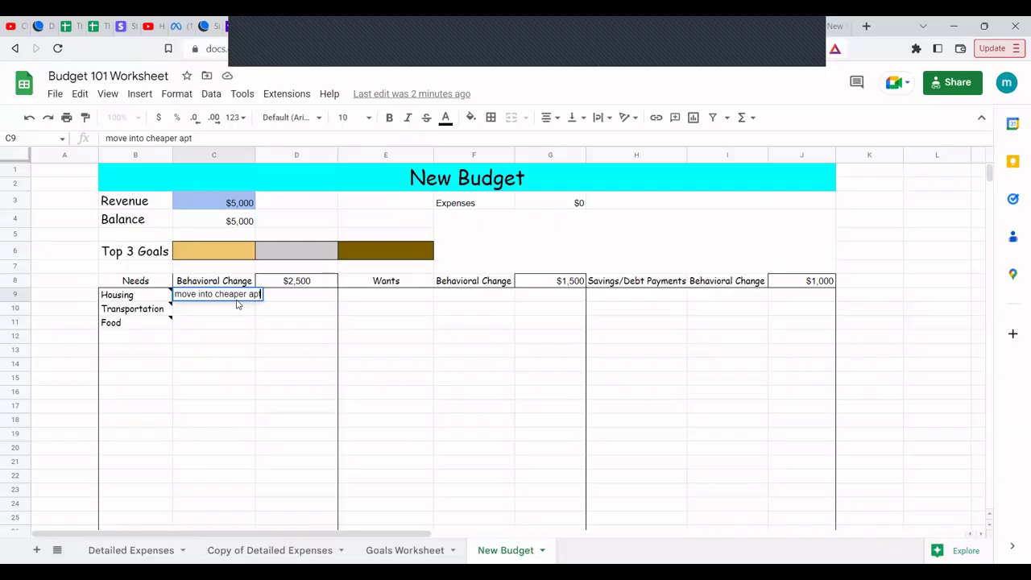
{"action": "key", "text": "Tab"}
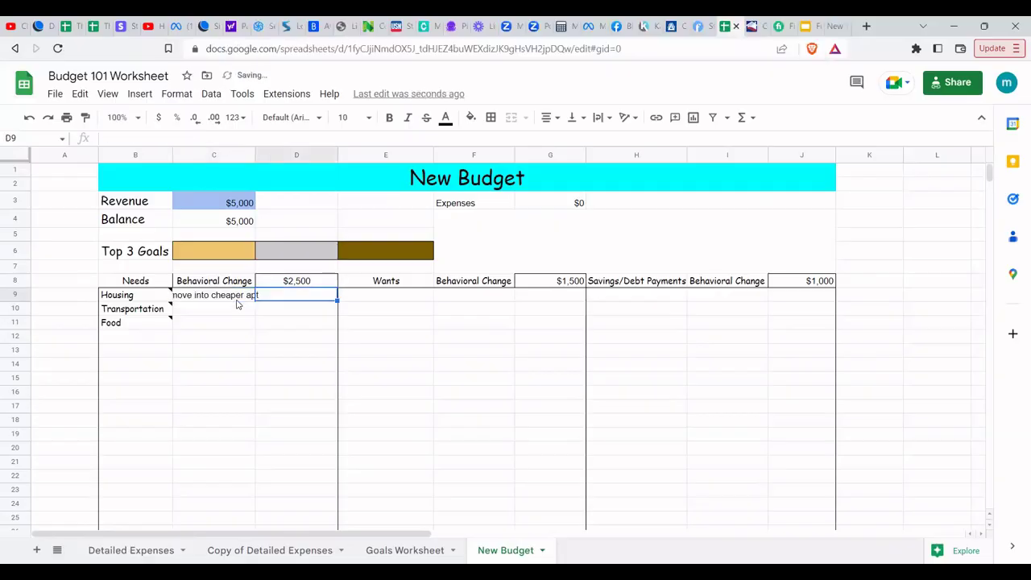
{"action": "type", "text": "1"}
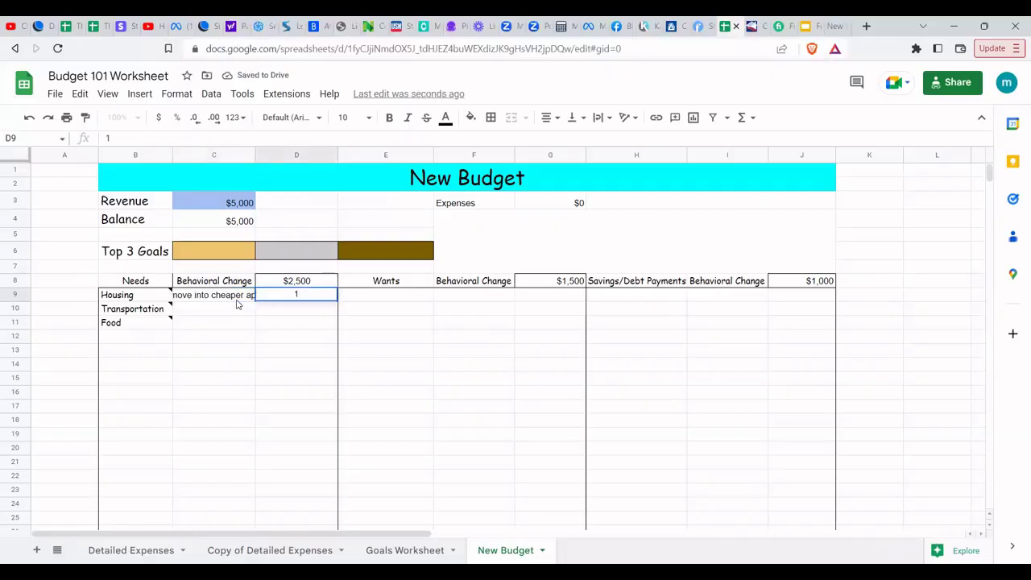
{"action": "type", "text": "300"}
{"action": "key", "text": "Return"}
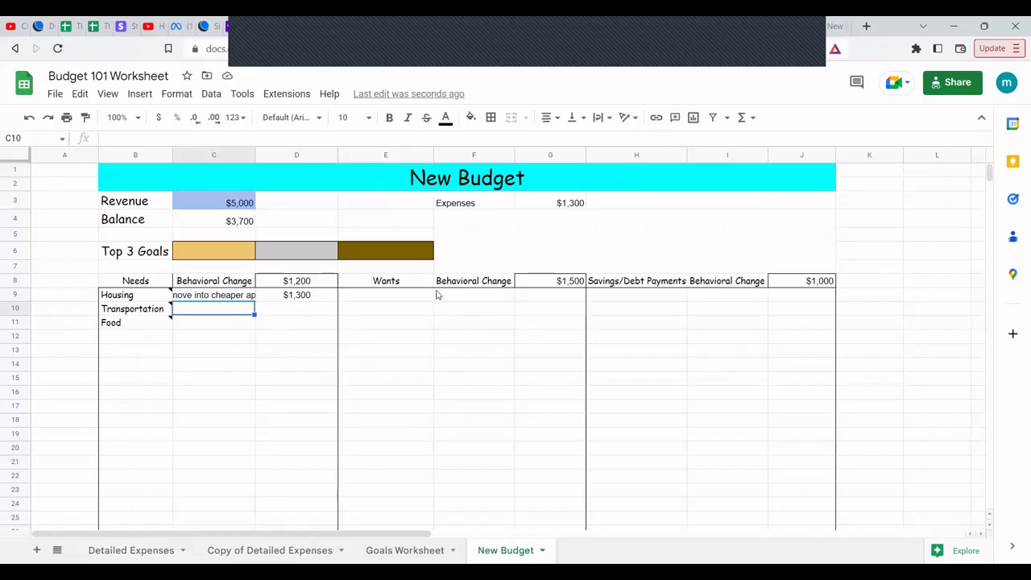
Step: Add "happy hour" as the first item under Wants
{"action": "left_click", "coordinate": [393, 295]}
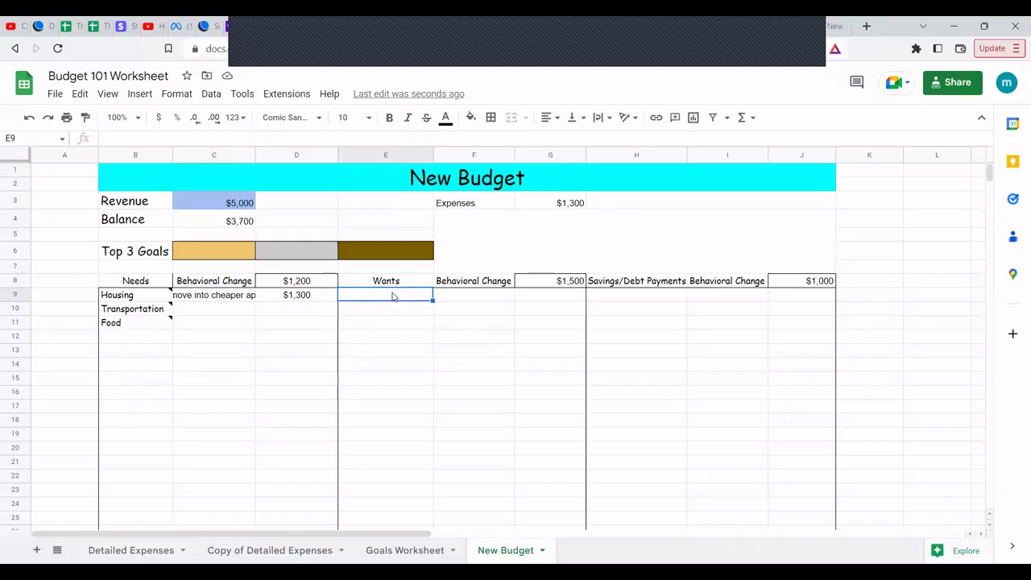
{"action": "type", "text": "happy "}
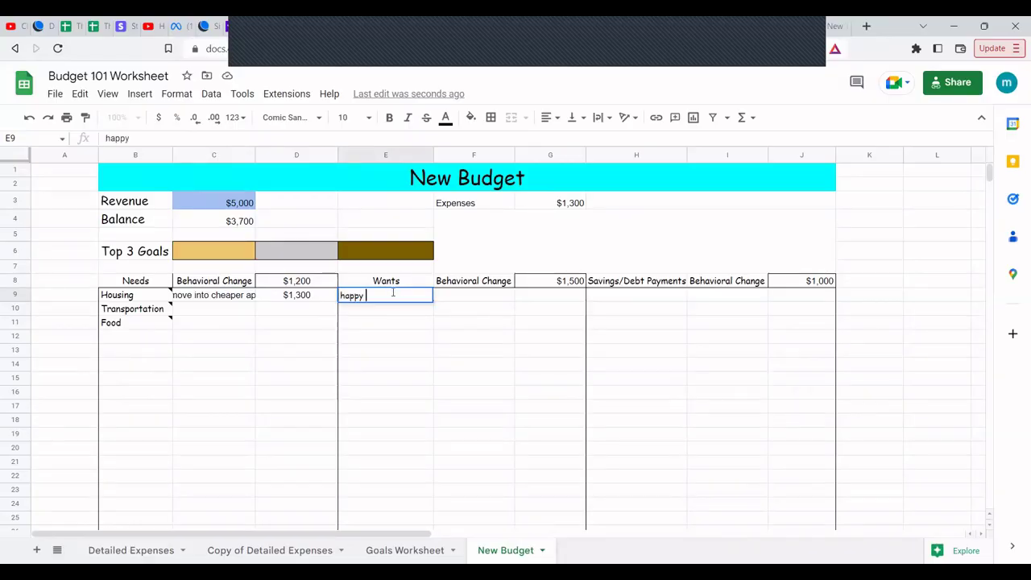
{"action": "type", "text": "hour"}
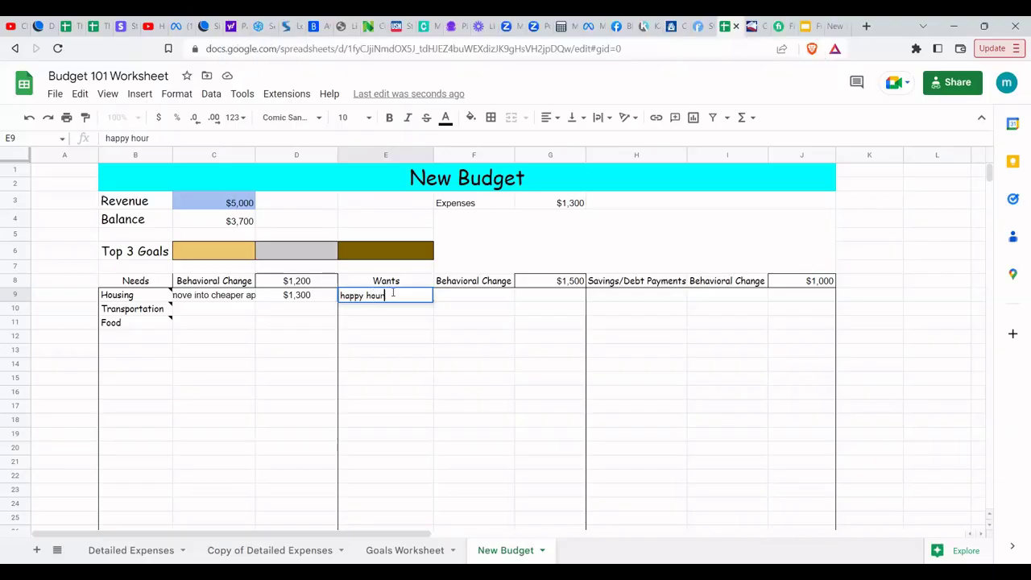
{"action": "key", "text": "Tab"}
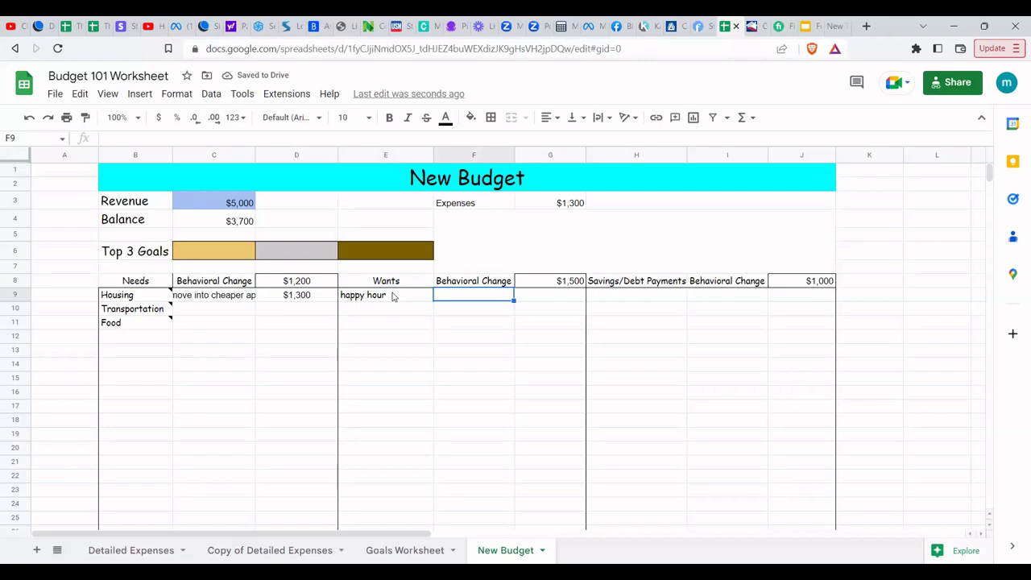
Step: Enter "will only go to 3/month" as the Behavioral Change for happy hour
{"action": "type", "text": "3"}
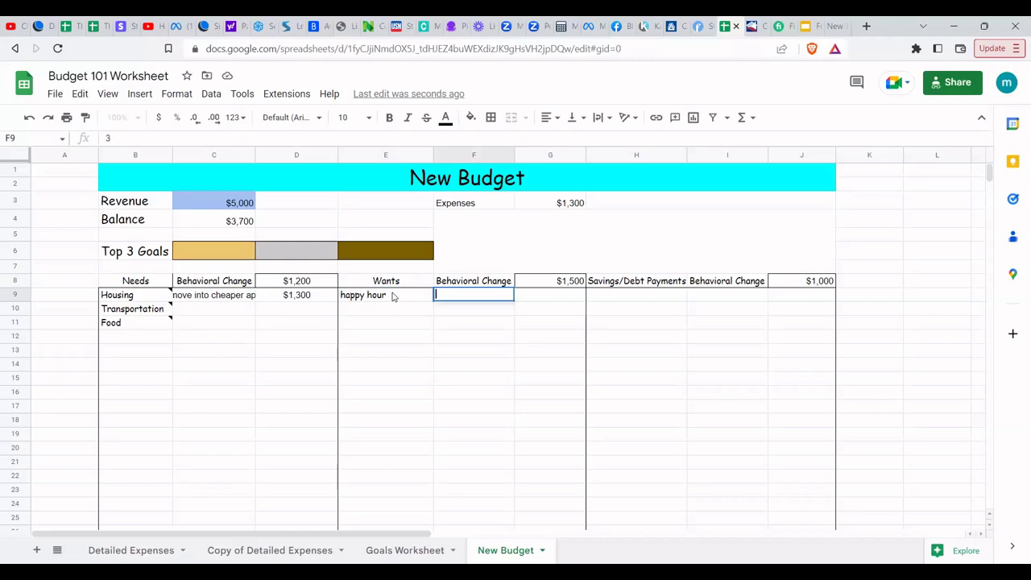
{"action": "type", "text": "will on"}
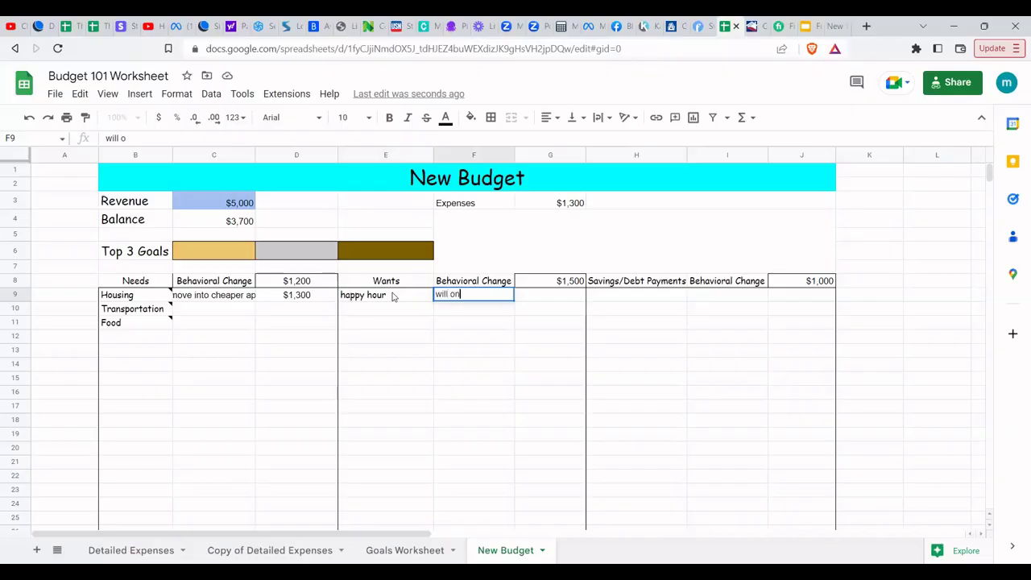
{"action": "type", "text": "ly"}
{"action": "type", "text": "go"}
{"action": "type", "text": " to"}
{"action": "type", "text": "3"}
{"action": "type", "text": "/mof"}
{"action": "key", "text": "BackSpace"}
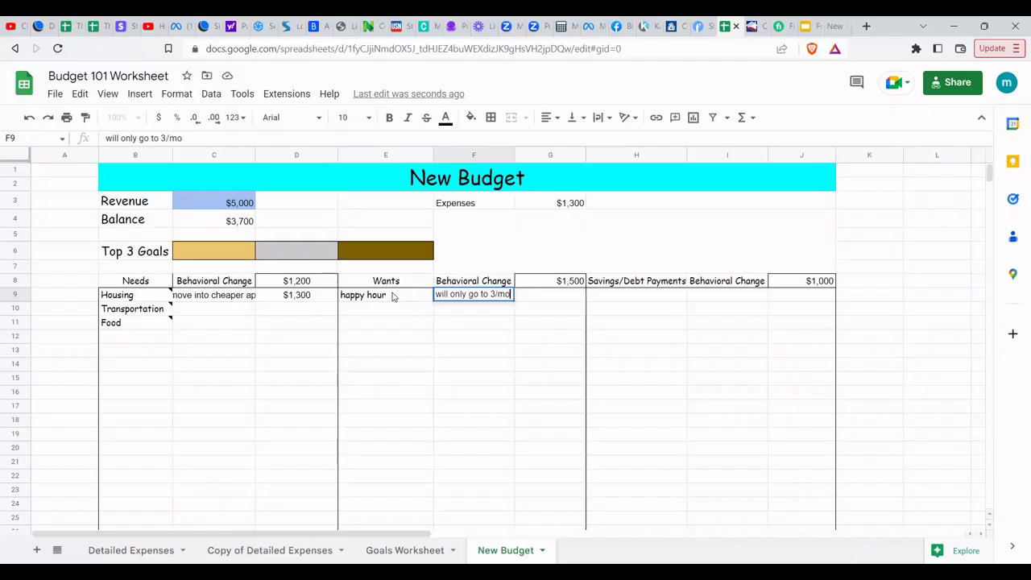
{"action": "type", "text": "nth"}
{"action": "key", "text": "Return"}
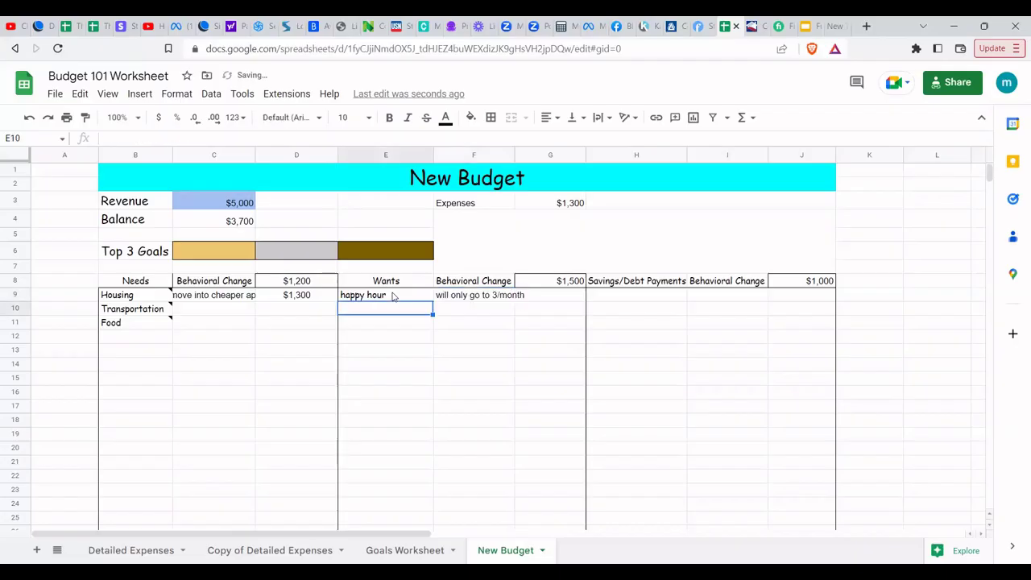
Step: Set the budgeted amount for happy hour to 100
{"action": "key", "text": "Up"}
{"action": "key", "text": "Right"}
{"action": "key", "text": "Right"}
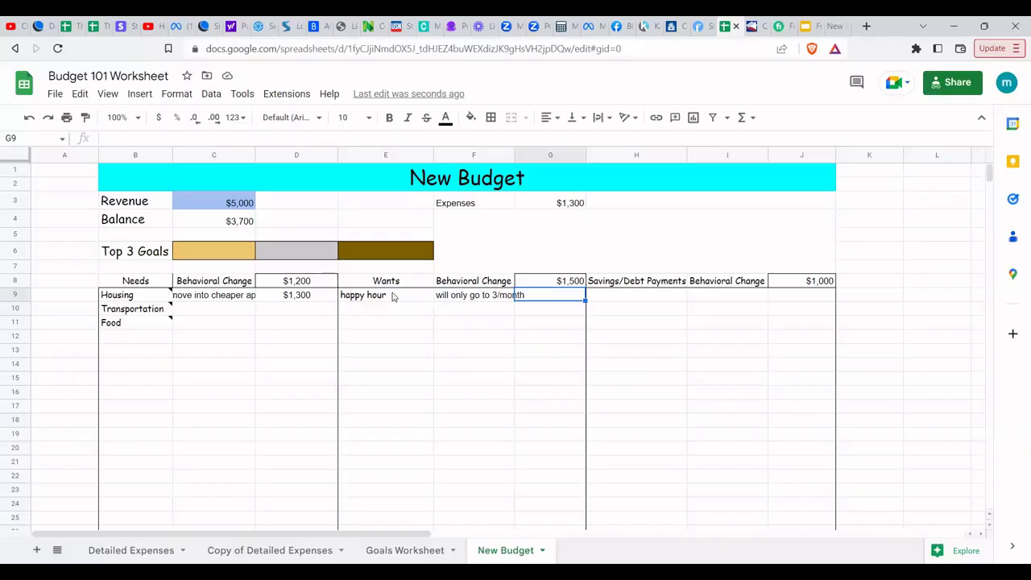
{"action": "type", "text": "140"}
{"action": "key", "text": "BackSpace"}
{"action": "key", "text": "BackSpace"}
{"action": "type", "text": "20"}
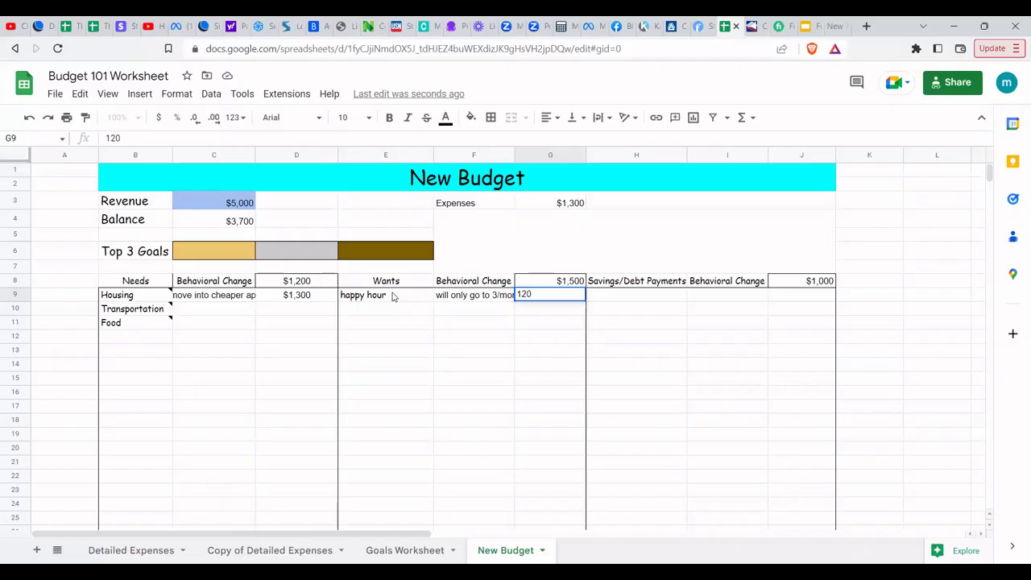
{"action": "key", "text": "BackSpace"}
{"action": "key", "text": "BackSpace"}
{"action": "key", "text": "BackSpace"}
{"action": "type", "text": "100"}
{"action": "key", "text": "Return"}
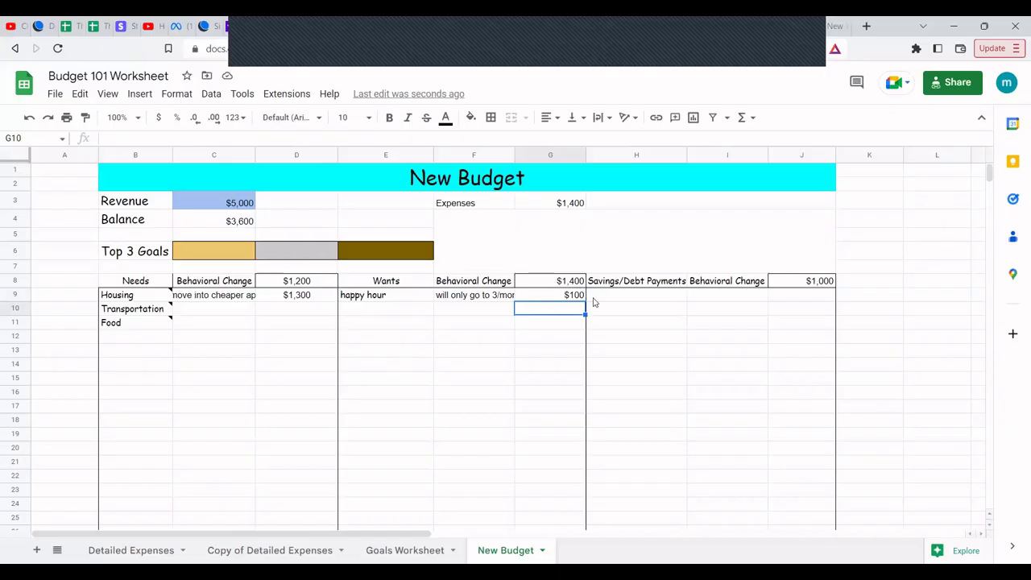
Step: Add "Saving" as the first Savings/Debt Payments item with an amount of 400, leaving its Behavioral Change blank
{"action": "left_click", "coordinate": [632, 295]}
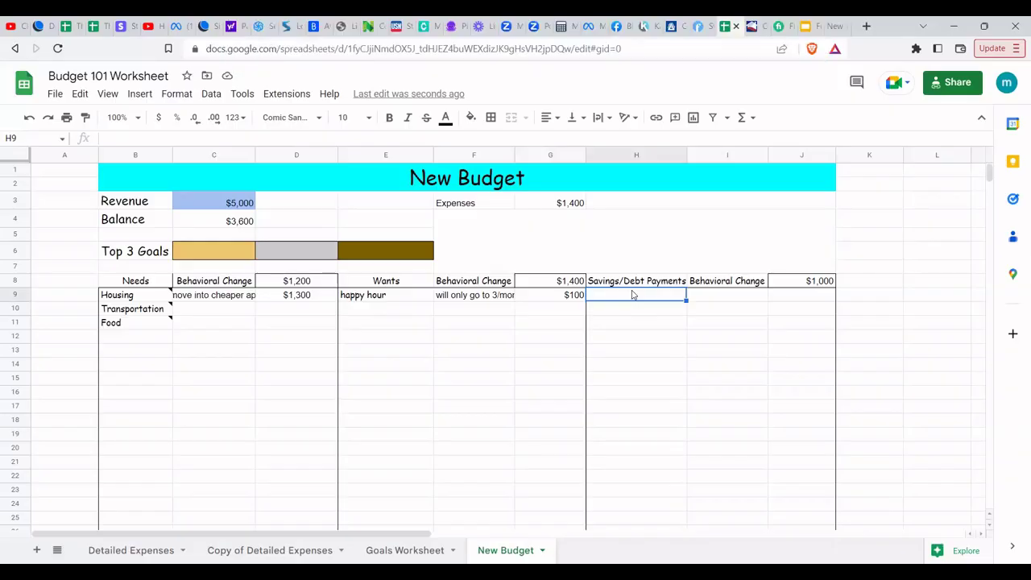
{"action": "type", "text": "Saving"}
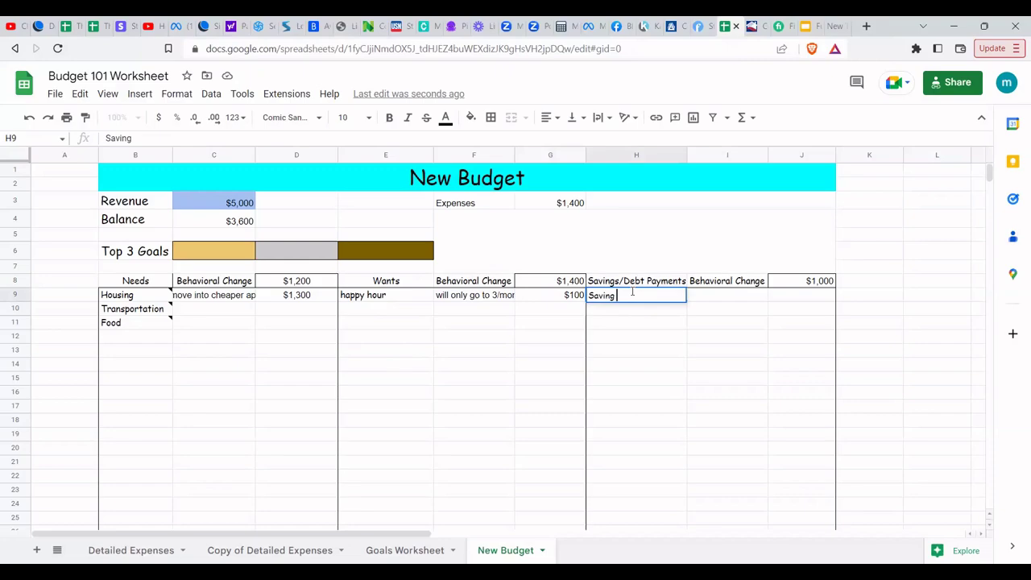
{"action": "key", "text": "Tab"}
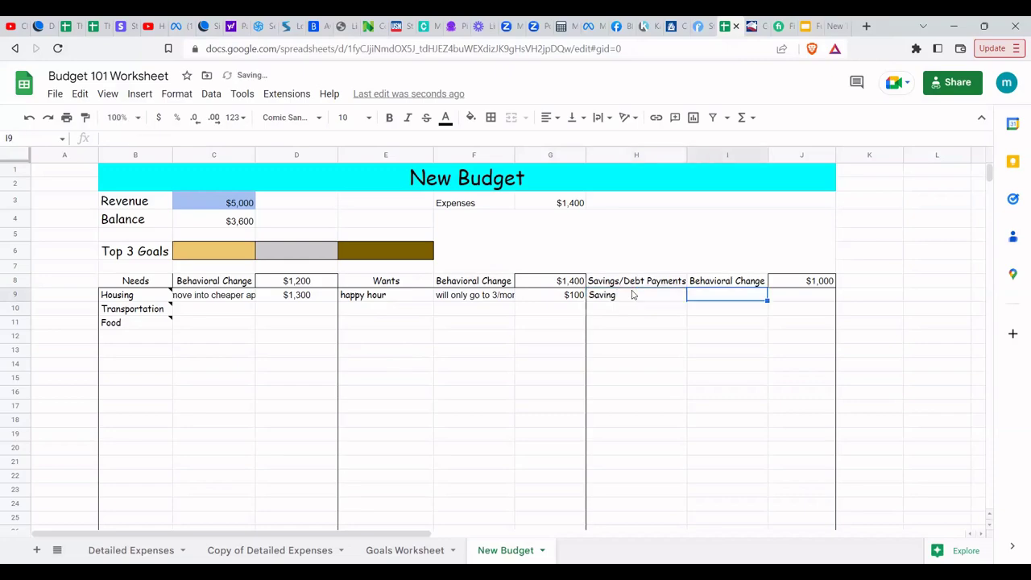
{"action": "key", "text": "Tab"}
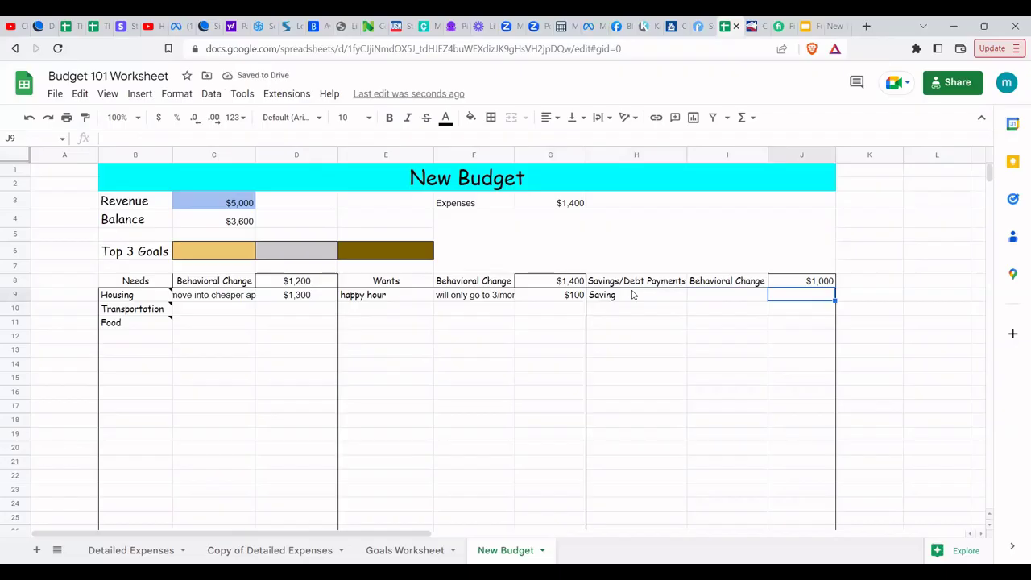
{"action": "type", "text": "400"}
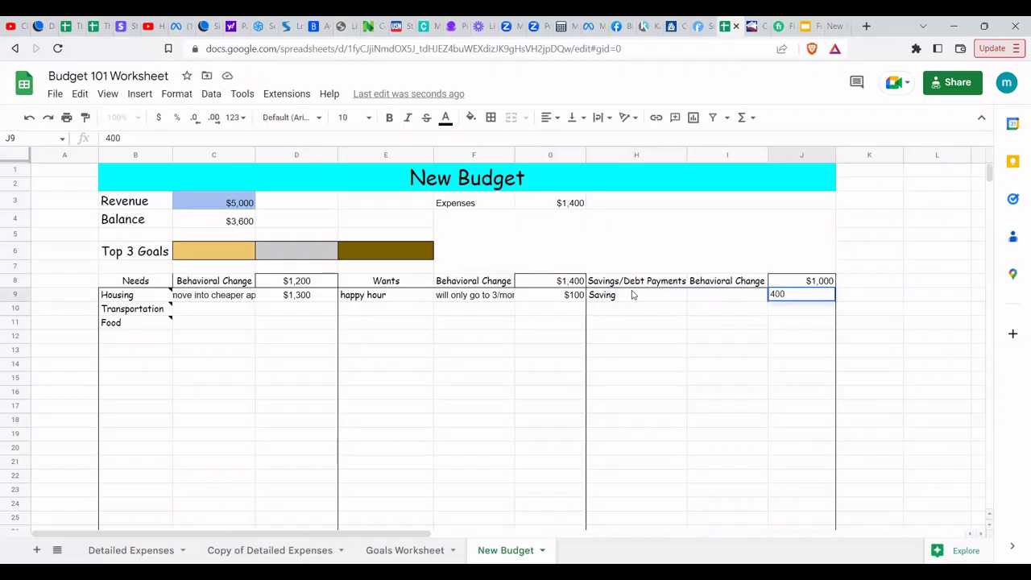
{"action": "key", "text": "Return"}
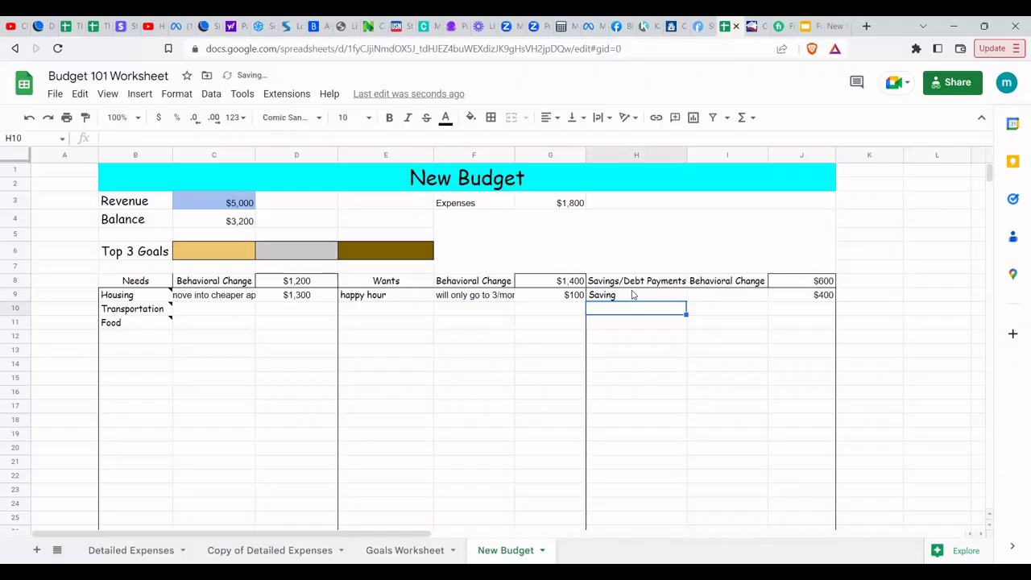
Step: Add "Credit card" below Saving with the Behavioral Change "PAy balance in 4 months" and an amount of 400
{"action": "type", "text": "Cre"}
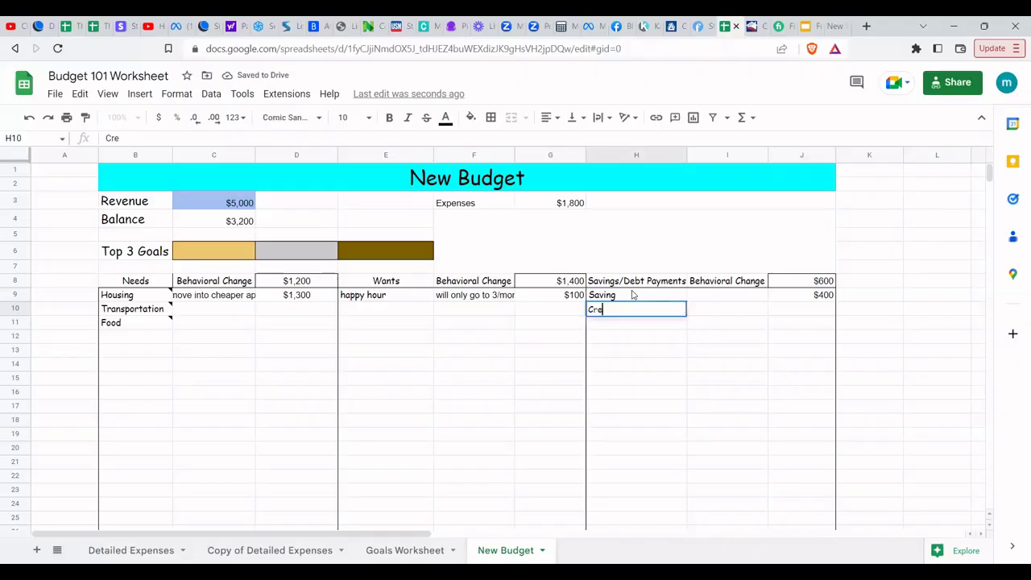
{"action": "type", "text": "dit card"}
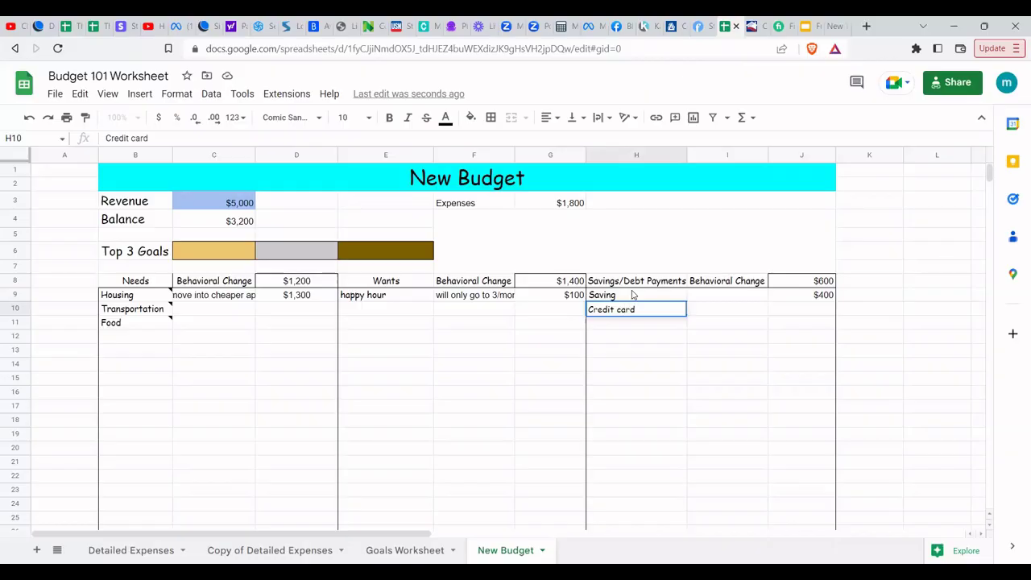
{"action": "key", "text": "Tab"}
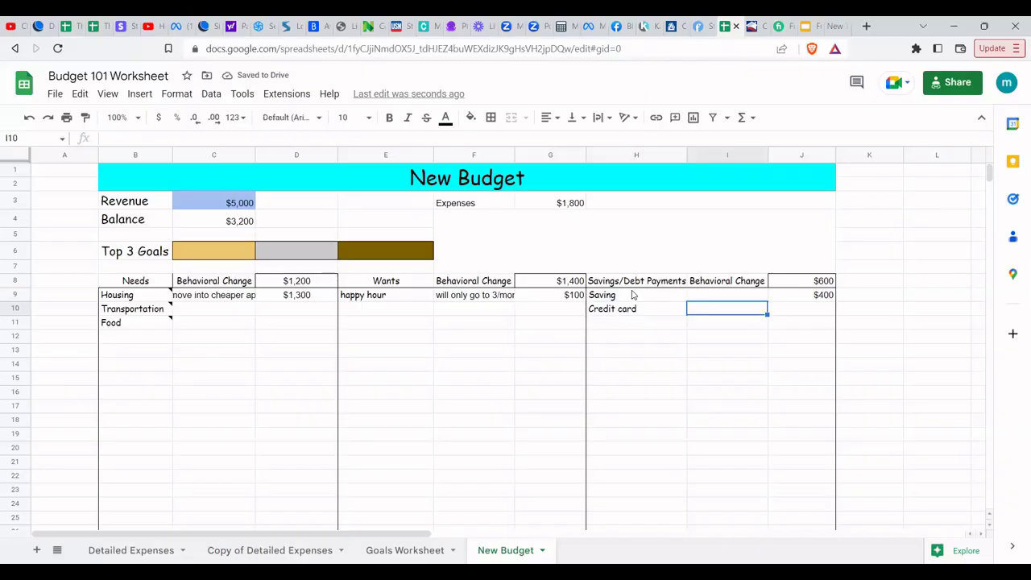
{"action": "type", "text": "PAy balance"}
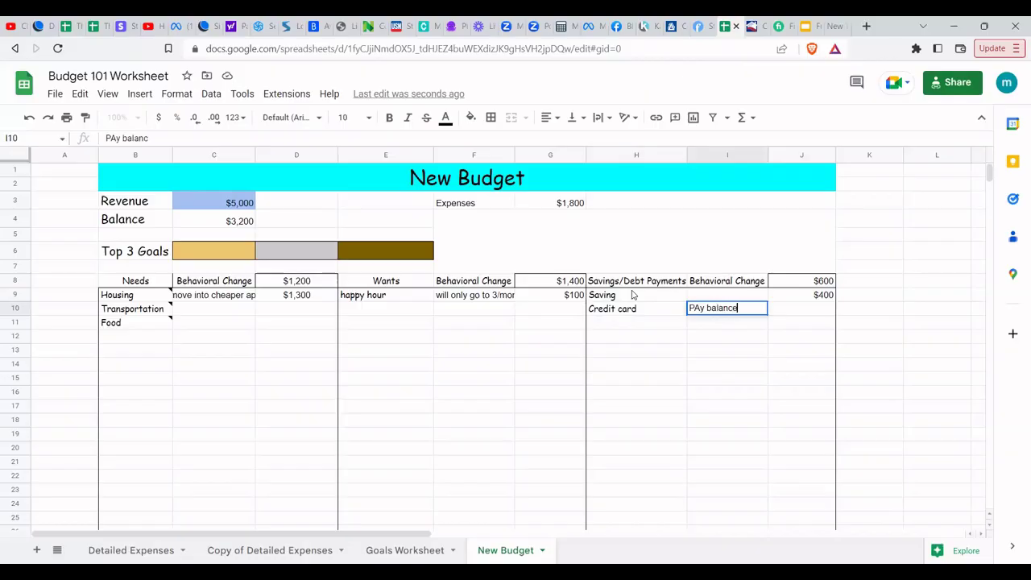
{"action": "type", "text": " in 4 months"}
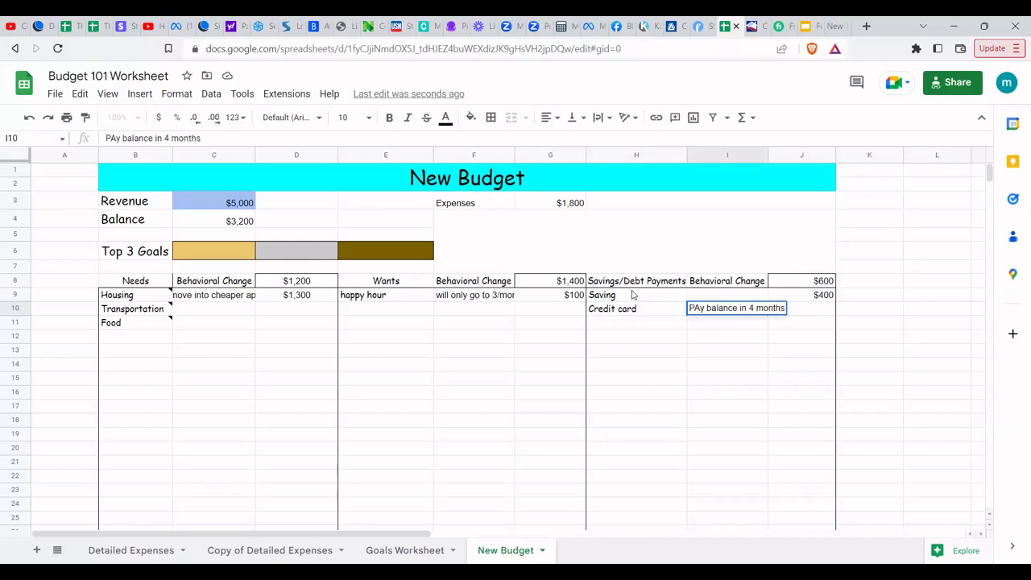
{"action": "key", "text": "Tab"}
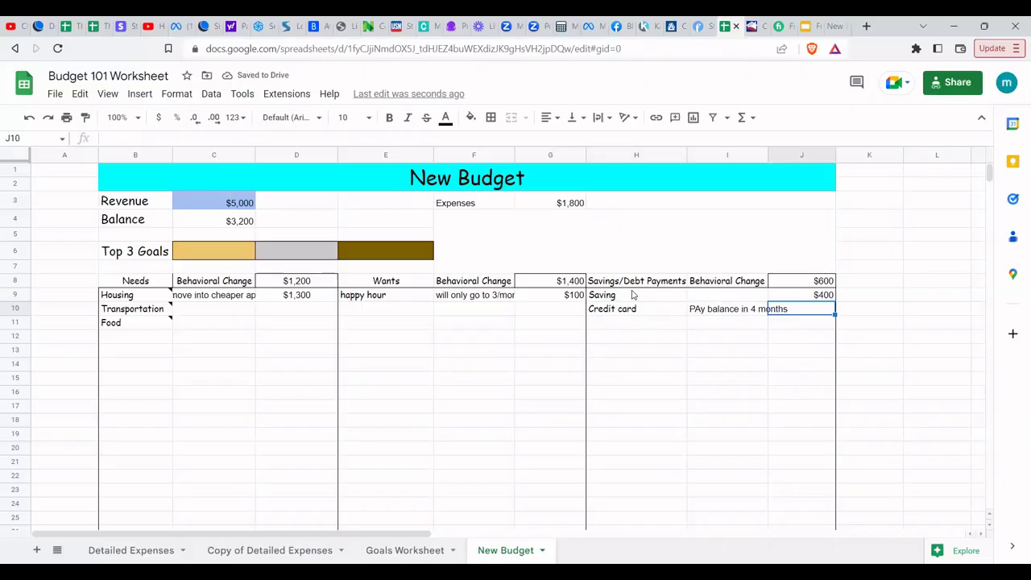
{"action": "type", "text": "4"}
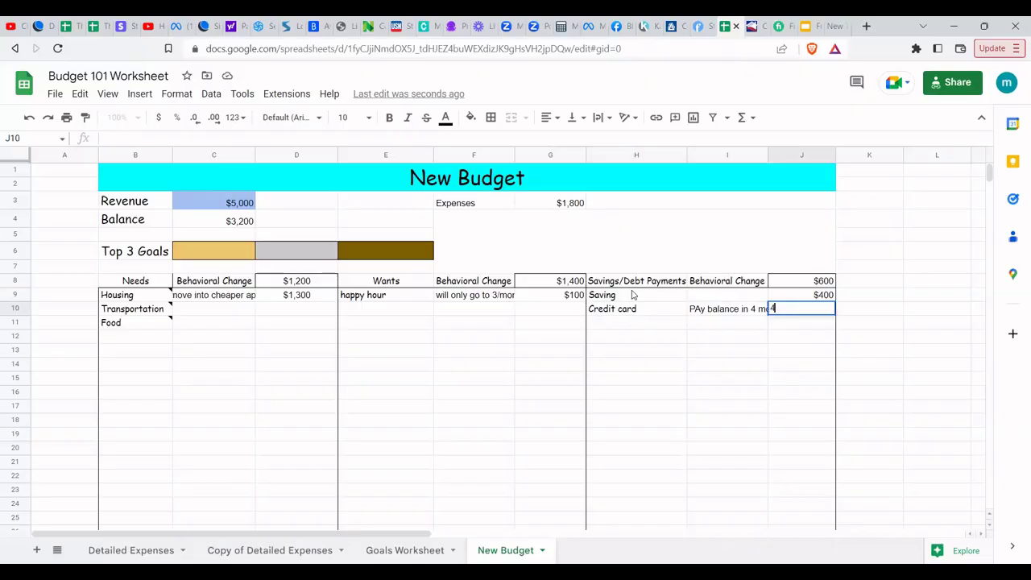
{"action": "type", "text": "00"}
{"action": "key", "text": "Return"}
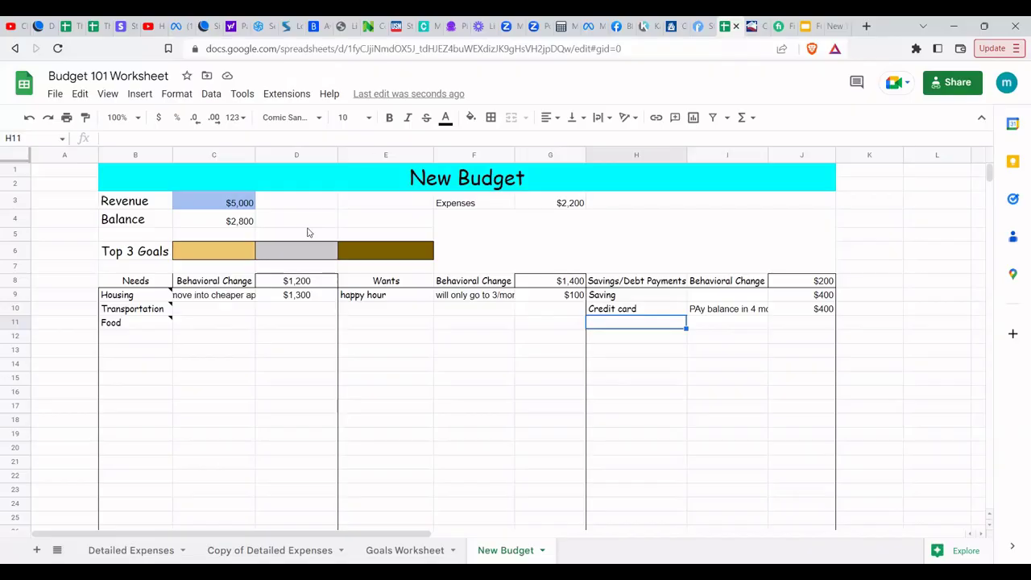
Step: Enter "Saving for house" as the first of the Top 3 Goals, check the Goals Worksheet and return to New Budget
{"action": "left_click", "coordinate": [200, 249]}
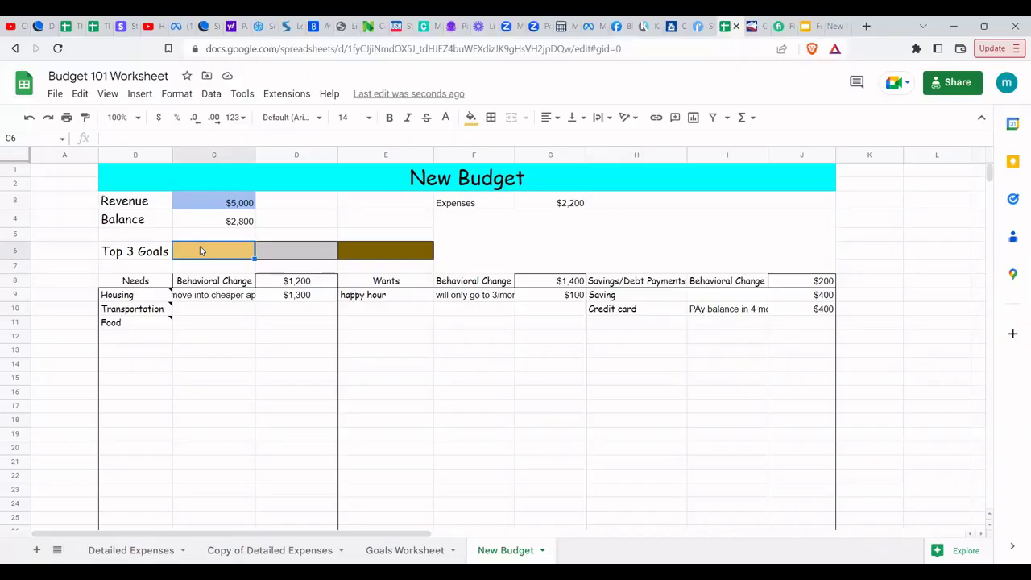
{"action": "type", "text": "Saving for h"}
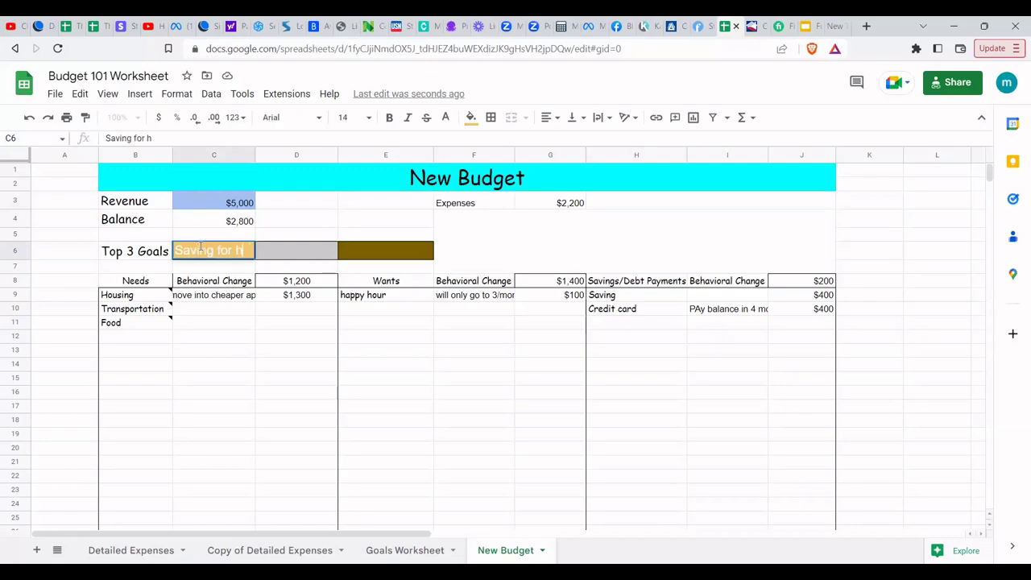
{"action": "type", "text": "ouse"}
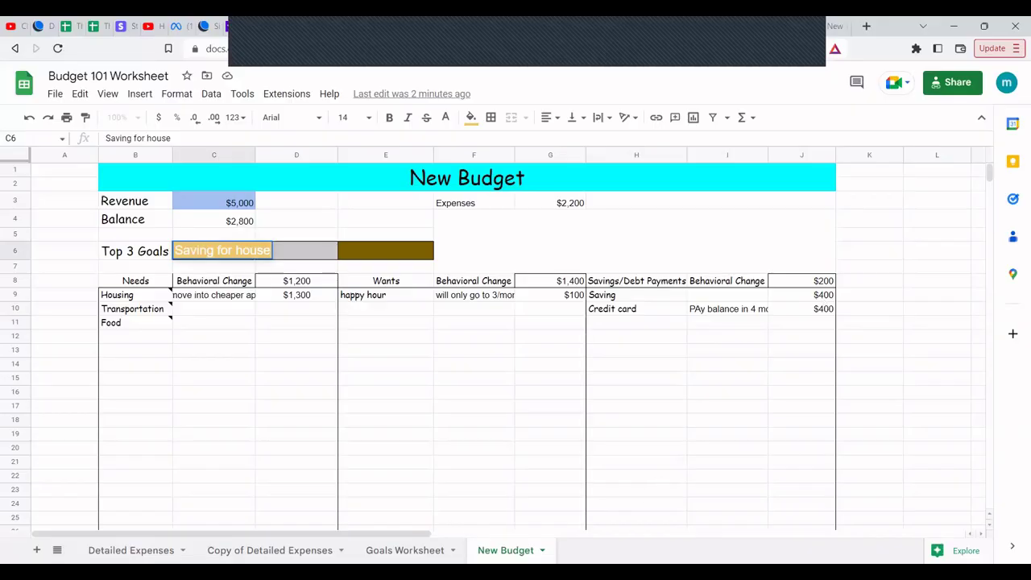
{"action": "left_click", "coordinate": [405, 550]}
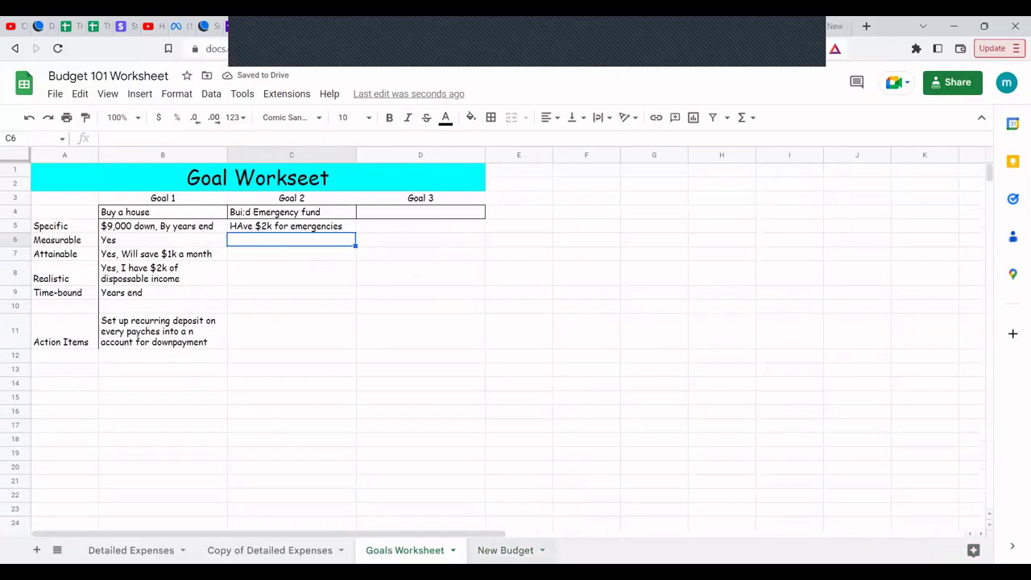
{"action": "left_click", "coordinate": [512, 551]}
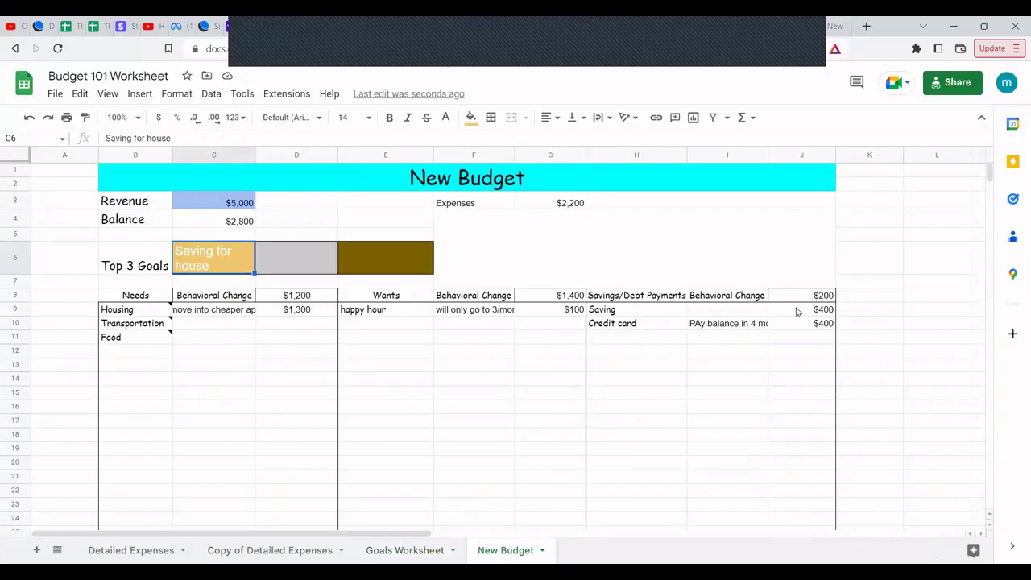